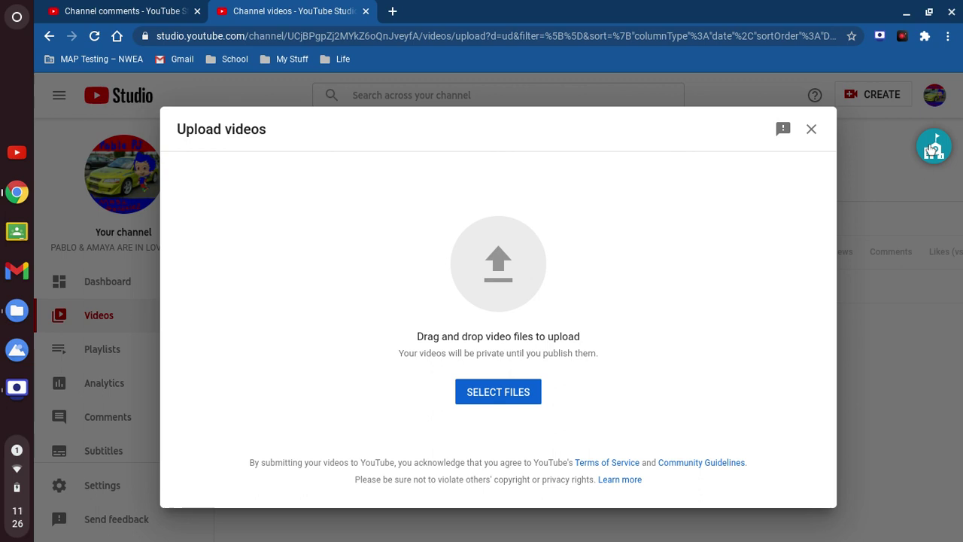
# - Move the floating extension button aside and close the extra Channel comments tab
pyautogui.moveTo(932, 150); pyautogui.dragTo(941, 326)
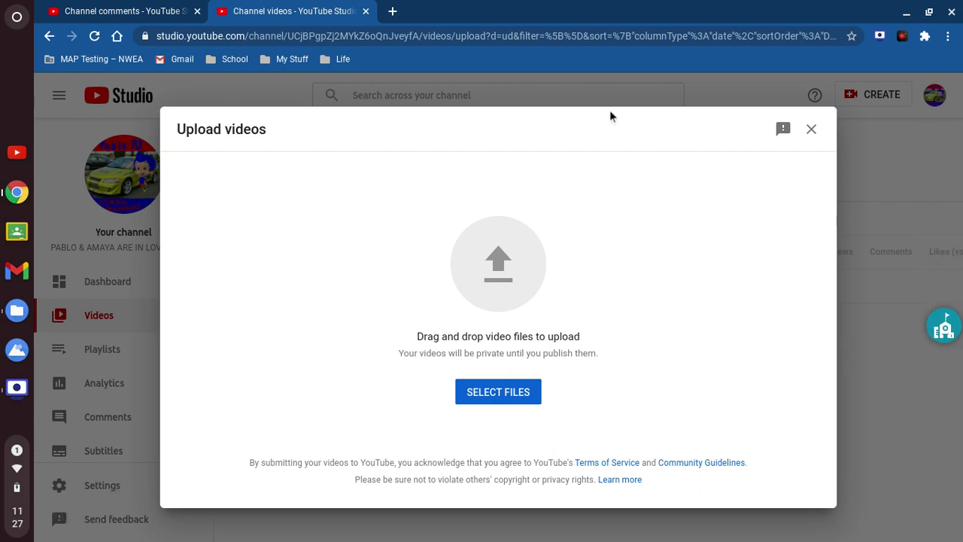
pyautogui.click(197, 11)
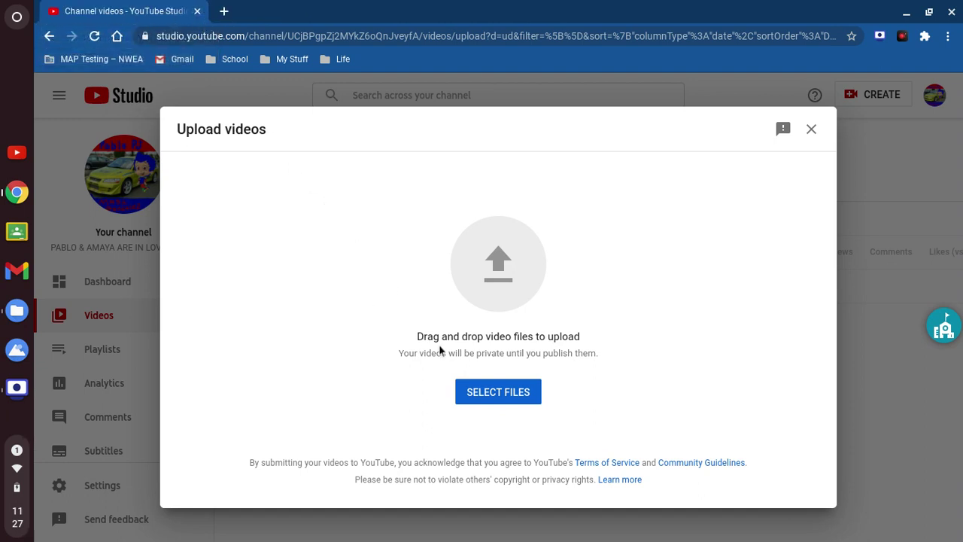
# - Upload screen-capture.webm from Google Drive's My Drive folder
pyautogui.click(498, 391)
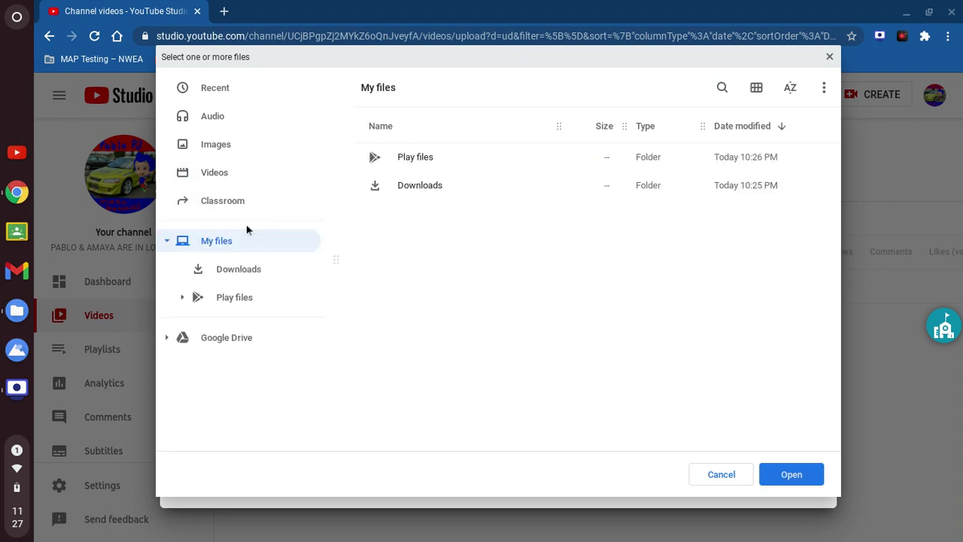
pyautogui.click(226, 334)
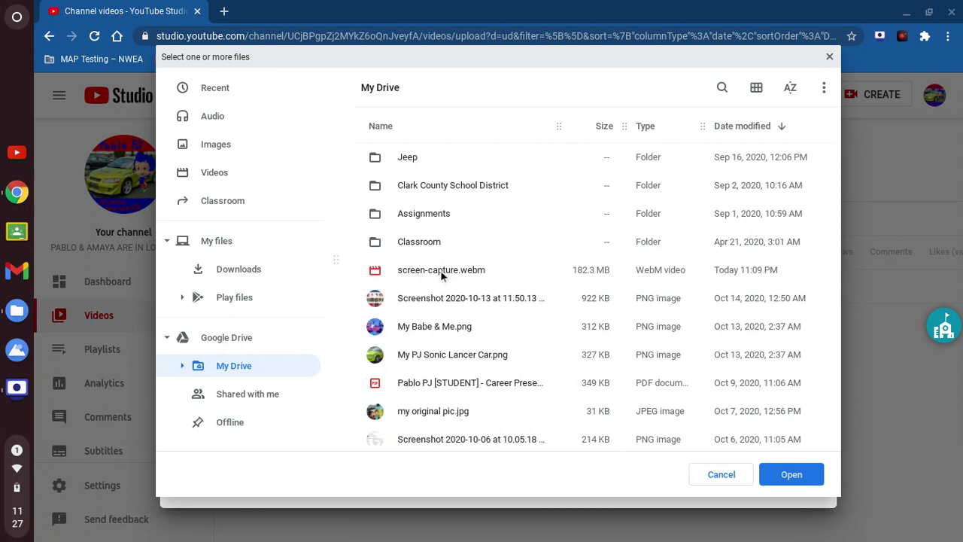
pyautogui.click(438, 273)
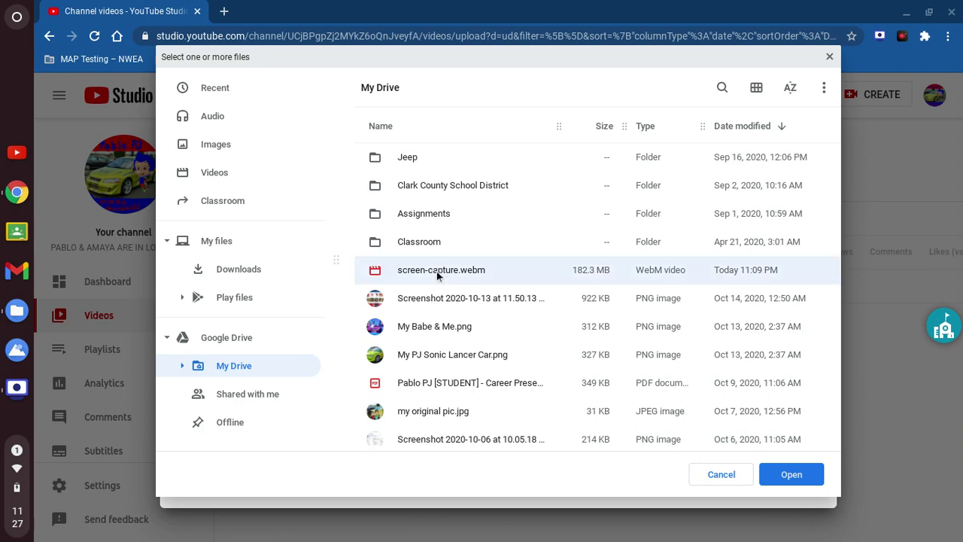
pyautogui.click(792, 474)
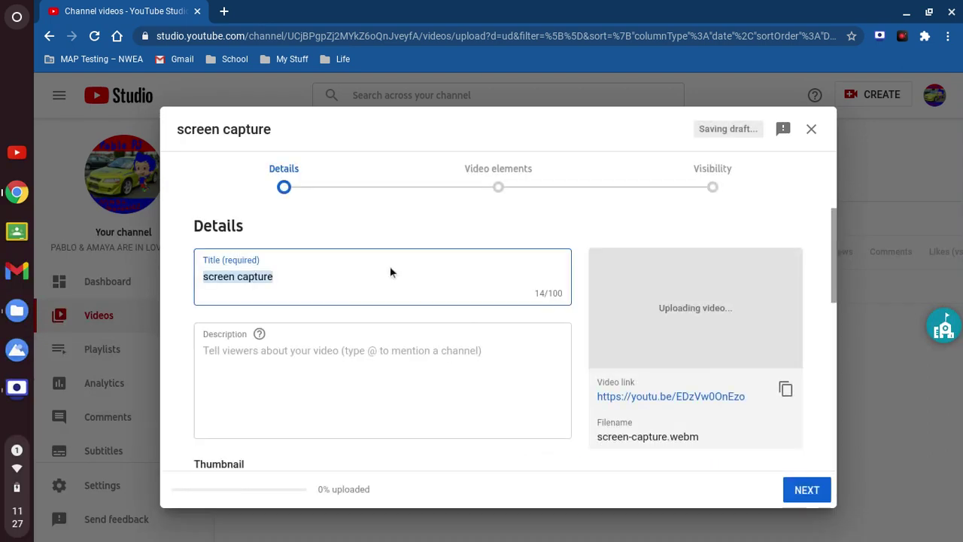
# - Replace the default title with 'MY MARIOKART 64 GAMEPLAY ON MY PJ CHROMEBOOK' in capitals
pyautogui.press('BackSpace')
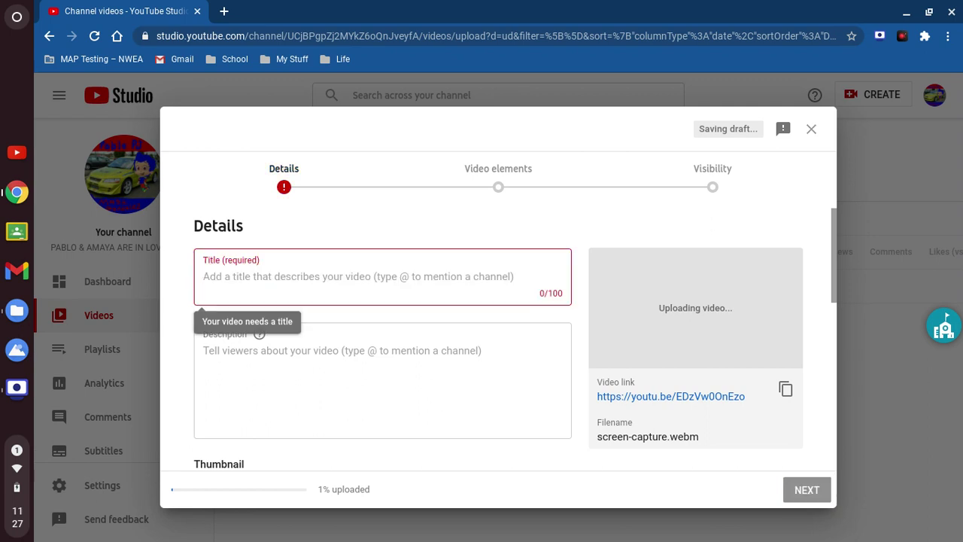
pyautogui.press('capslock')
pyautogui.press('capslock')
pyautogui.write('my')
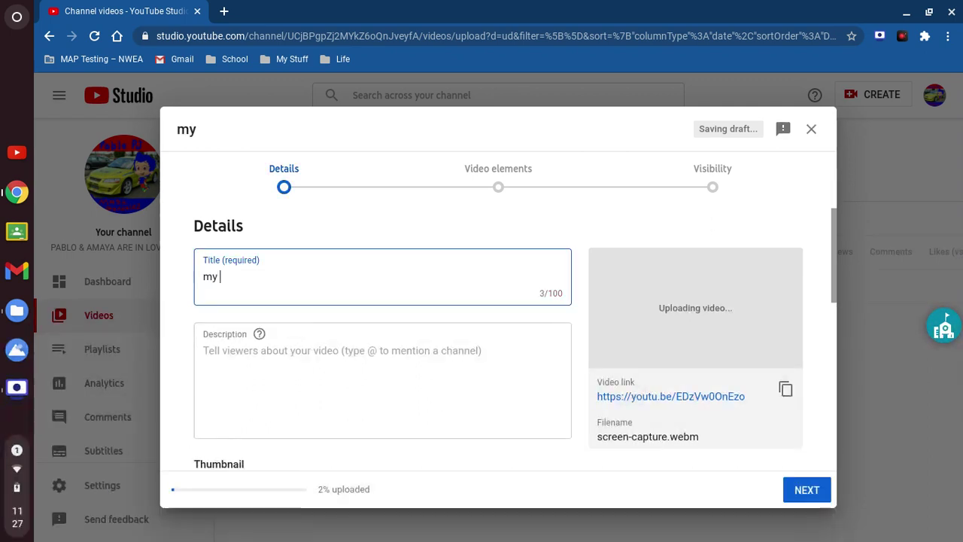
pyautogui.press('BackSpace')
pyautogui.press('BackSpace')
pyautogui.press('capslock')
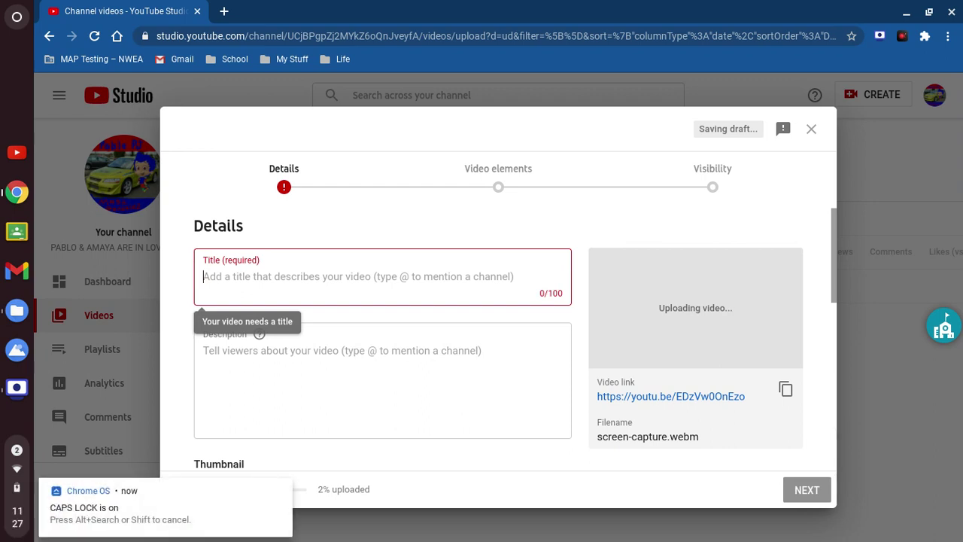
pyautogui.write('MY MARI')
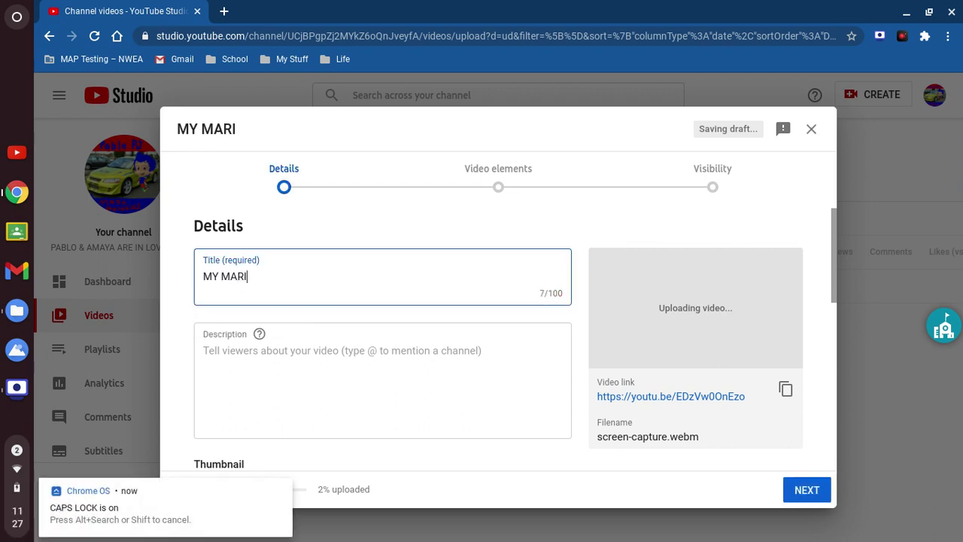
pyautogui.write('OKART ')
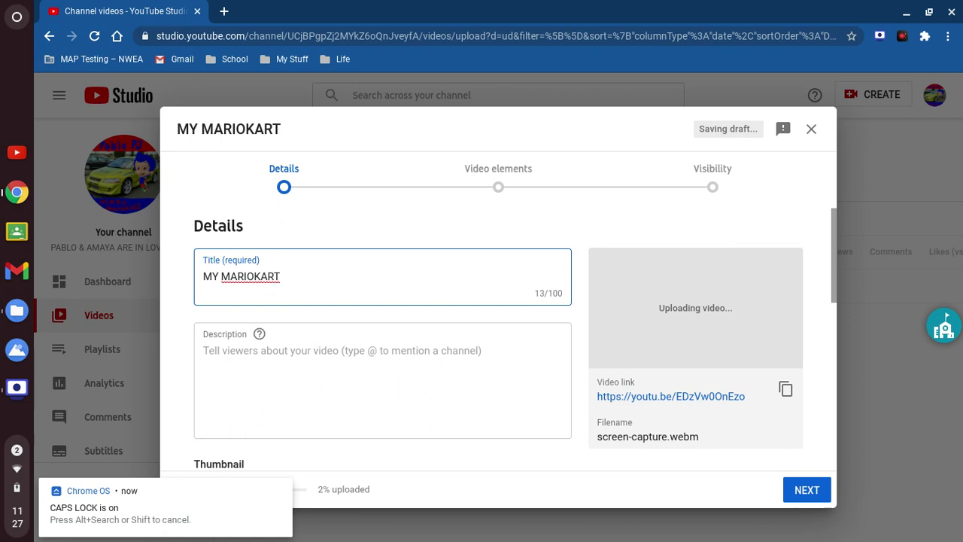
pyautogui.write('64 GAME')
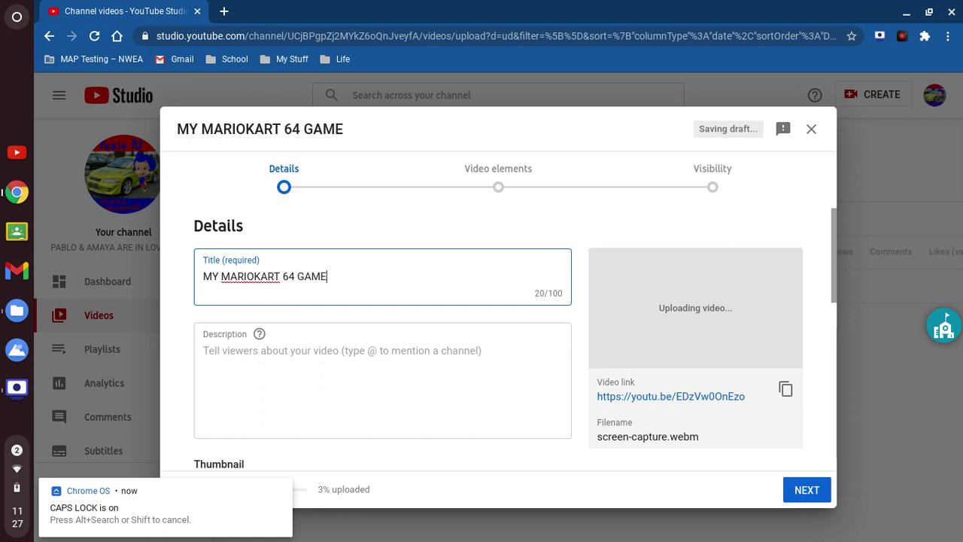
pyautogui.write('PLAY ON MY')
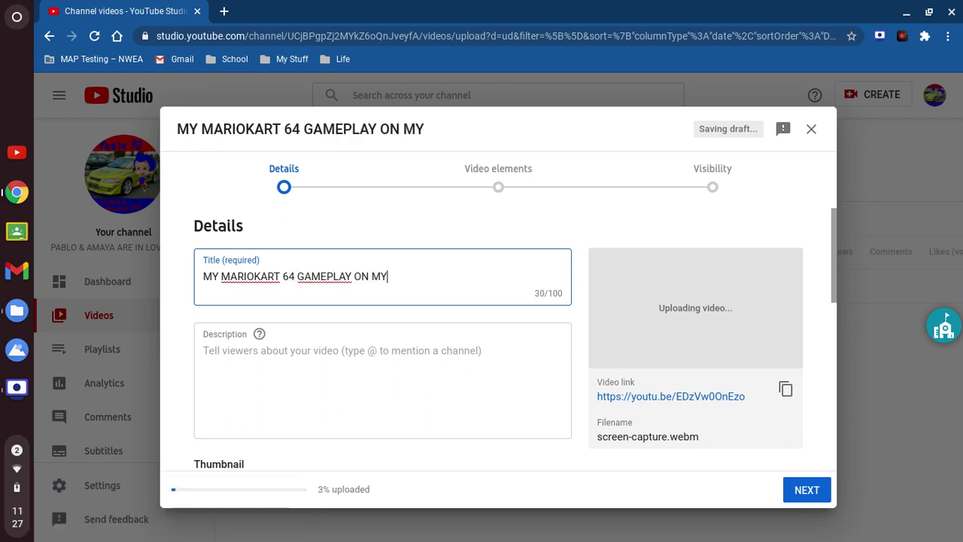
pyautogui.write(' PJ CHROME')
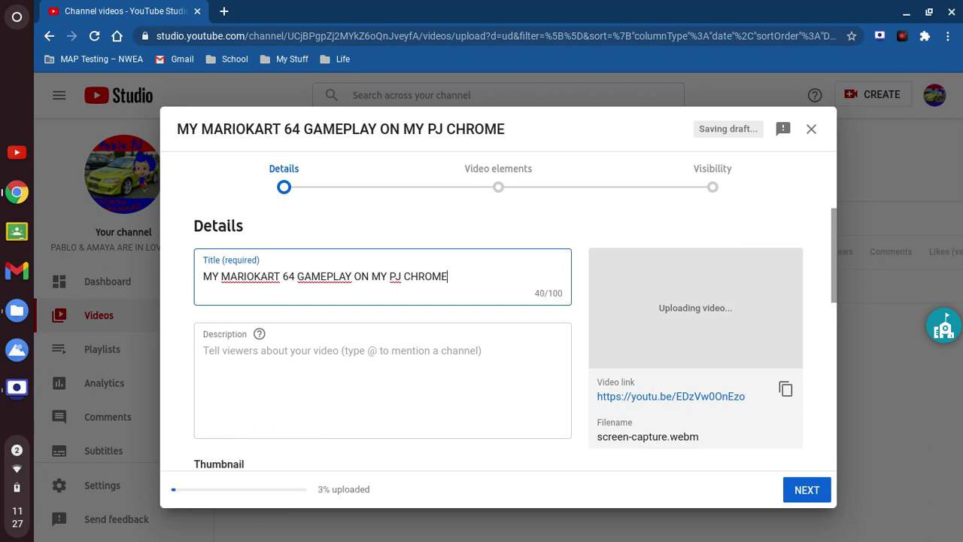
pyautogui.write('BOOK ')
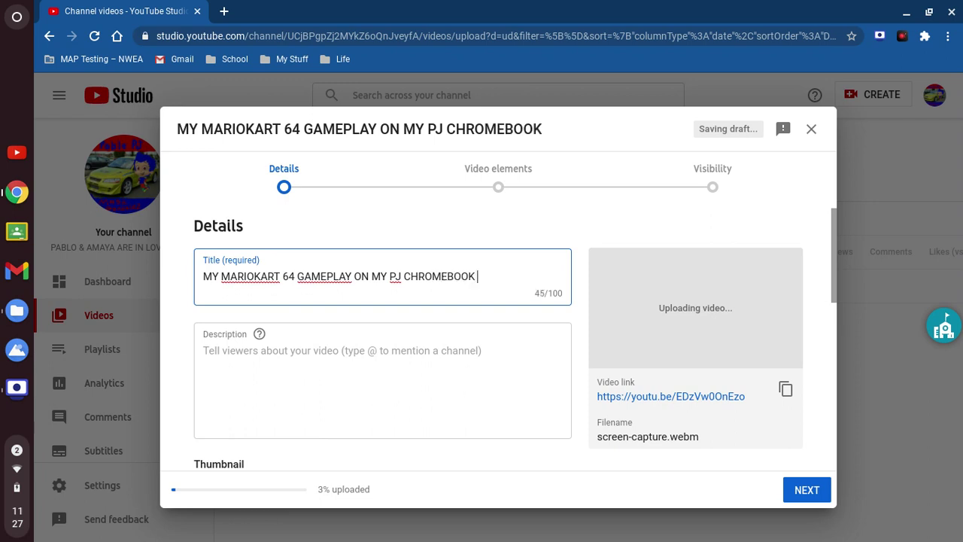
pyautogui.write('AN')
# - Remove the stray 'AN' and continue the title with 'FULL SCREEN RECORDED ACTI'
pyautogui.press('BackSpace')
pyautogui.press('BackSpace')
pyautogui.write('f')
pyautogui.press('alt+super')
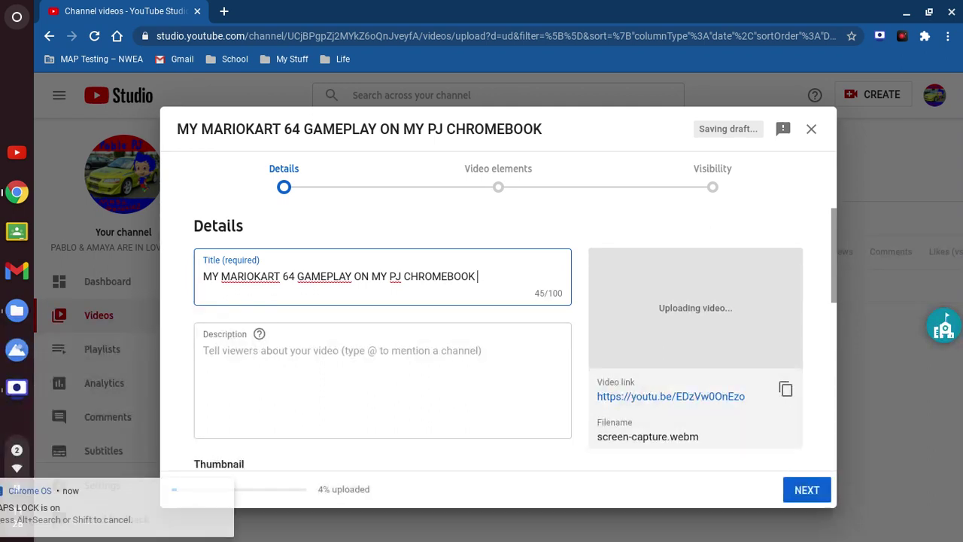
pyautogui.write('f')
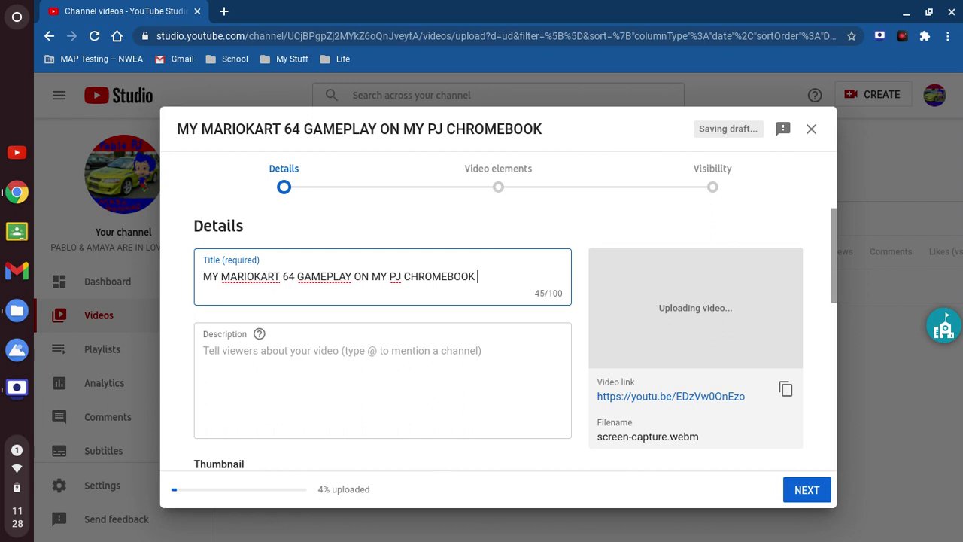
pyautogui.press('alt+super')
pyautogui.write('FULL S')
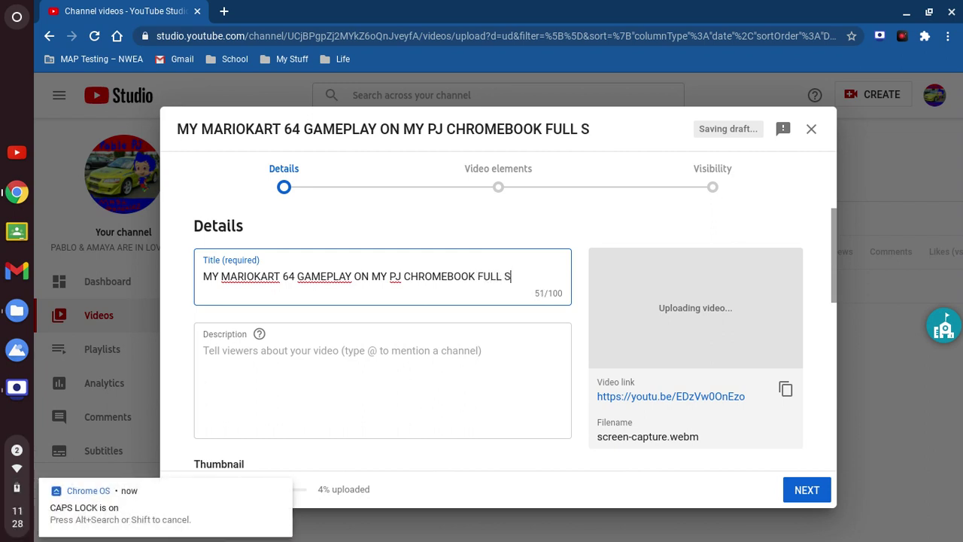
pyautogui.write('CREEN RECORDED A')
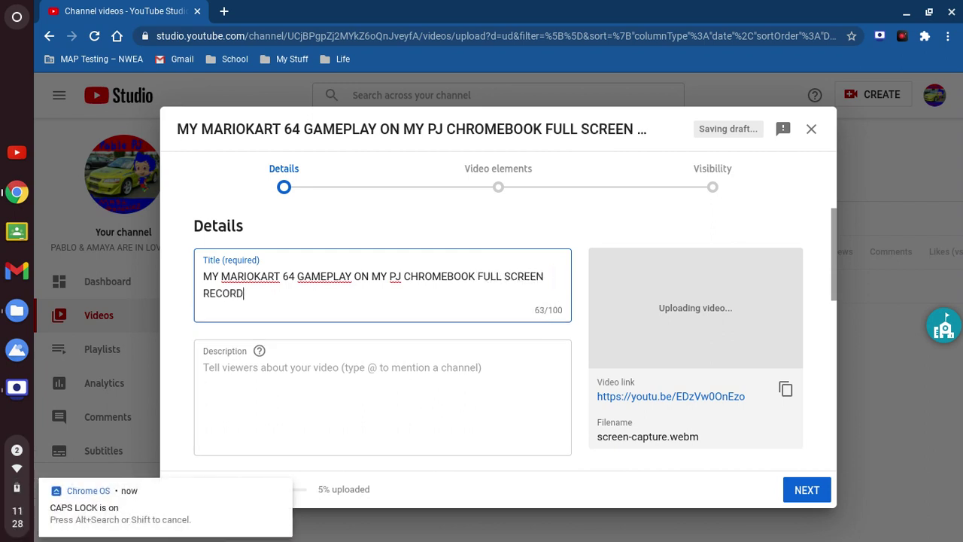
pyautogui.write('CTION')
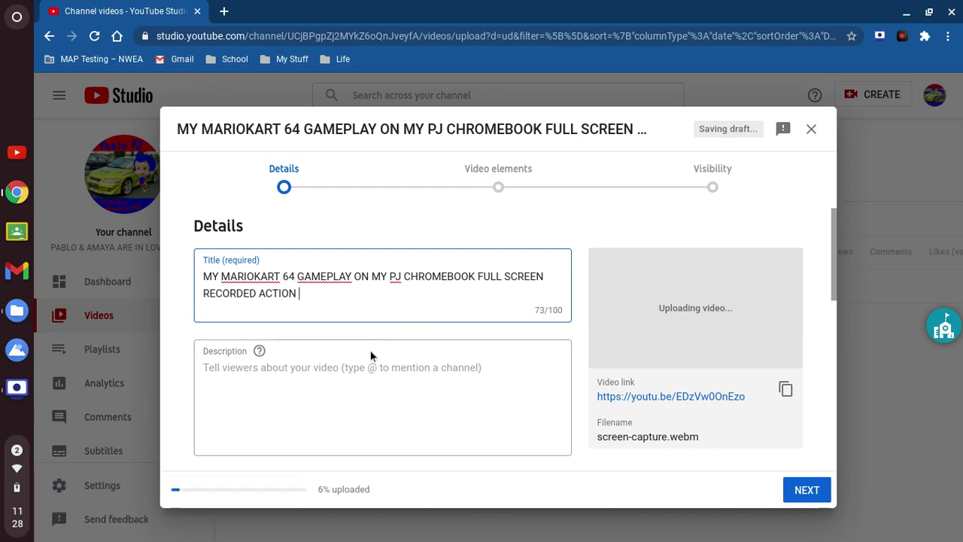
pyautogui.click(359, 369)
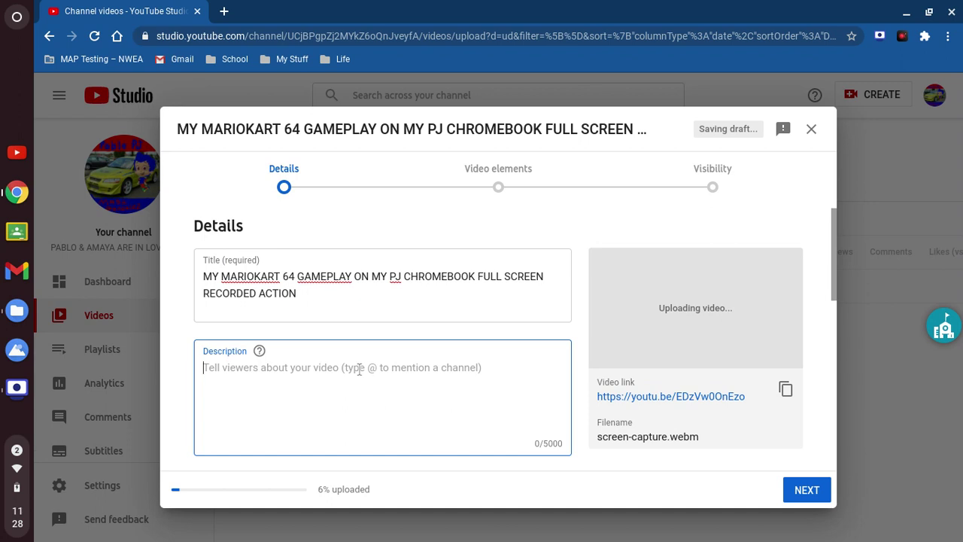
pyautogui.scroll(-1, 504, 339)
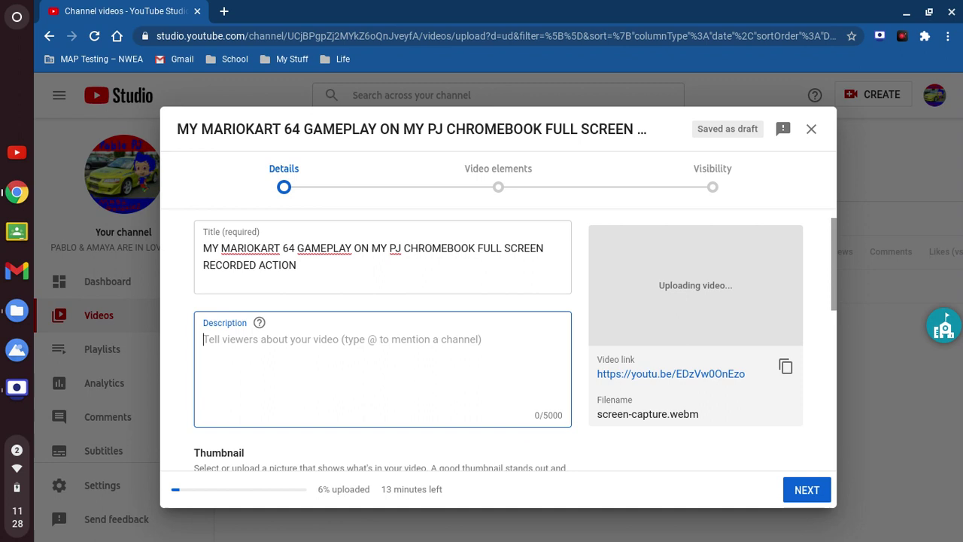
pyautogui.scroll(-1, 504, 338)
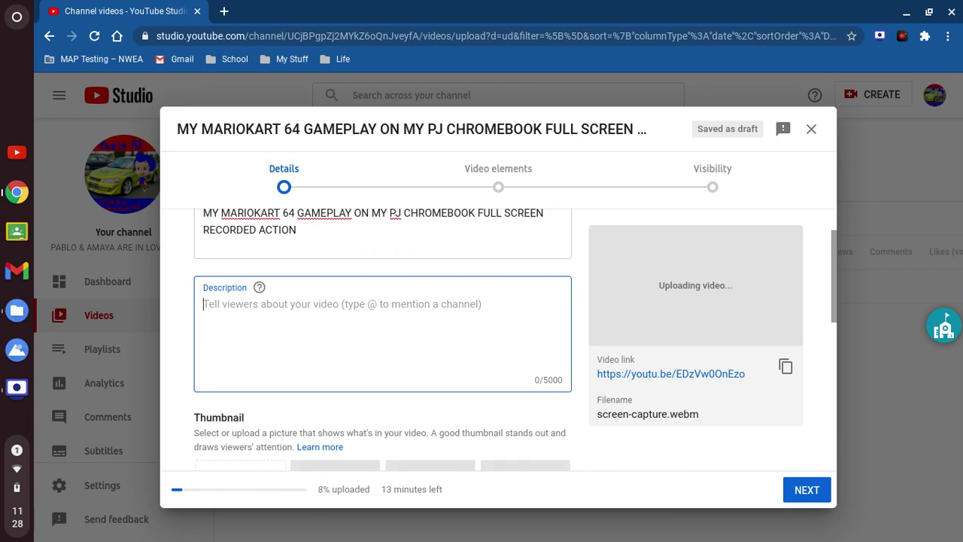
pyautogui.press('capslock')
pyautogui.write('T')
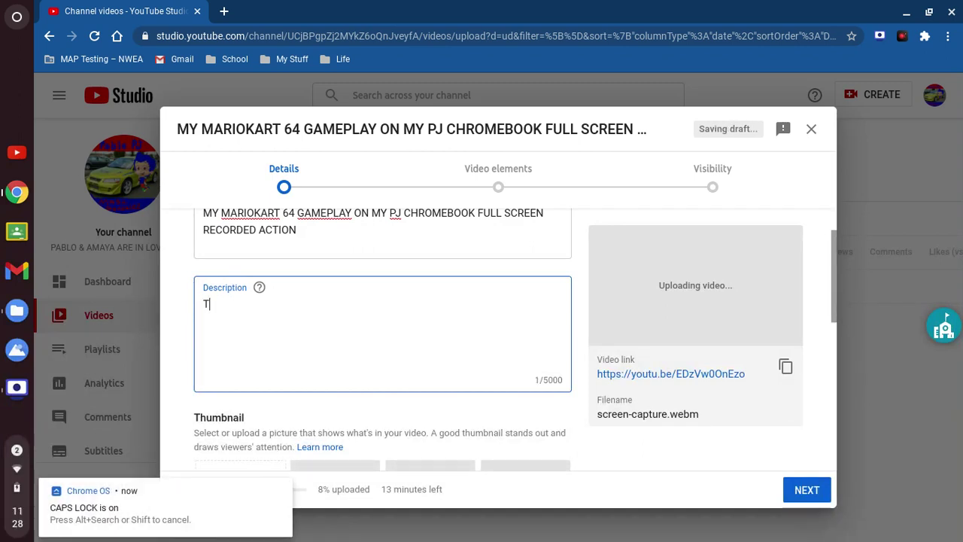
pyautogui.write('HIS IS MY NE')
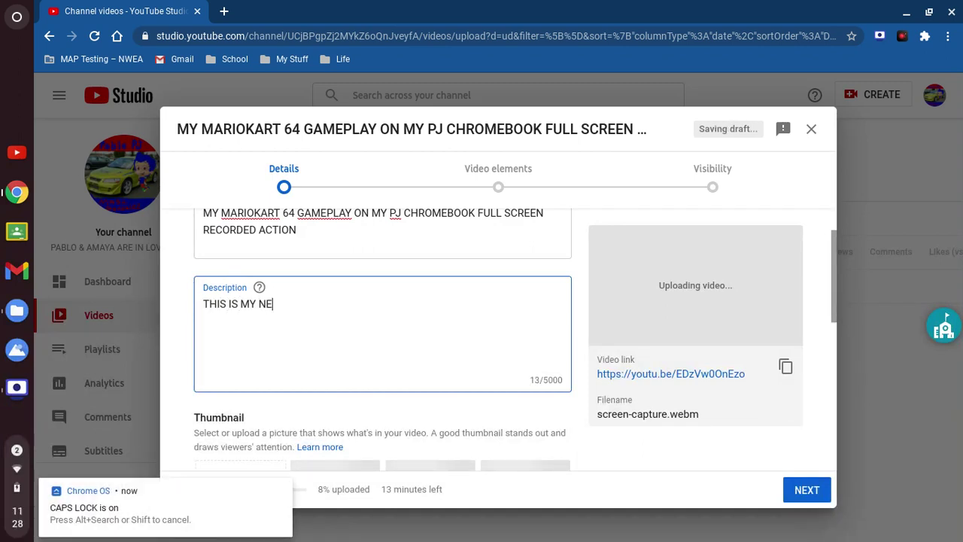
pyautogui.write('WS')
pyautogui.press('BackSpace')
pyautogui.write('E')
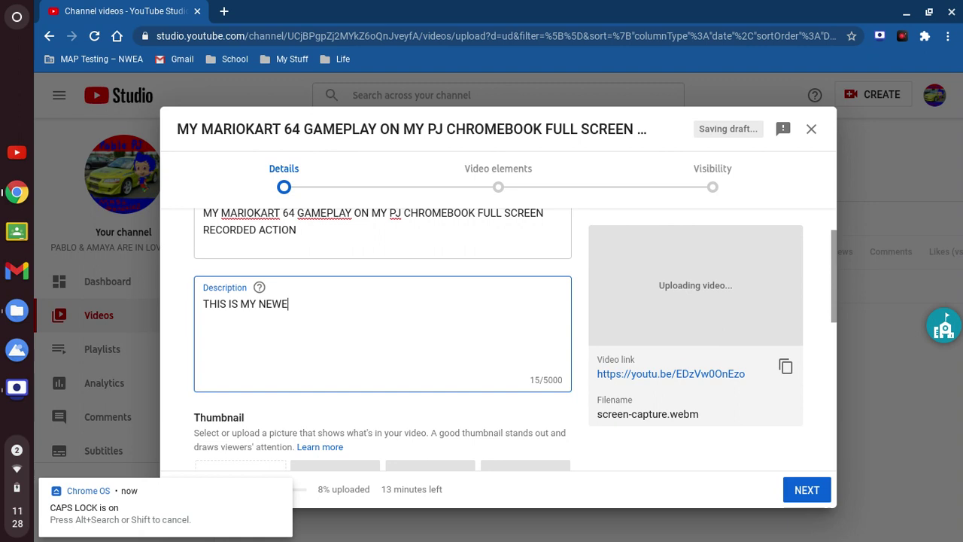
pyautogui.write('ST SCREEN R')
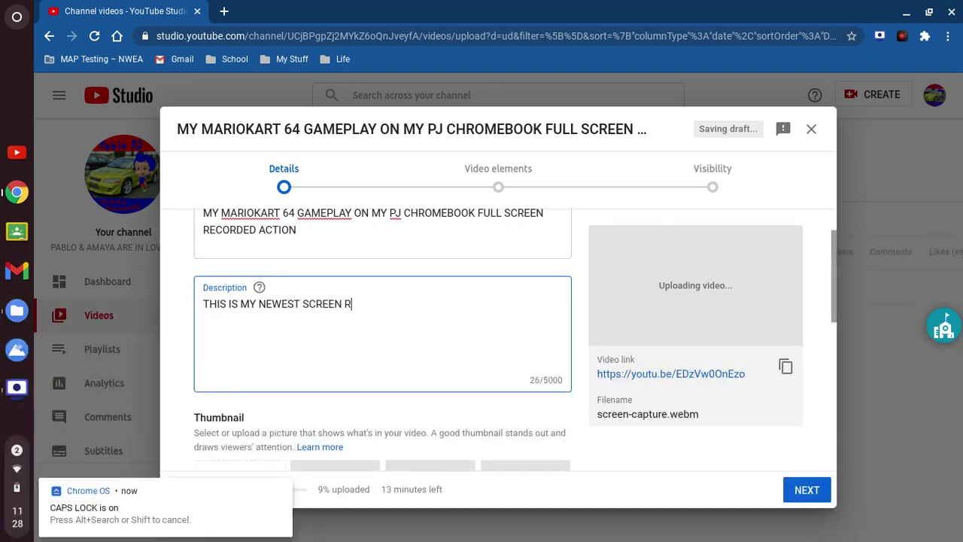
pyautogui.write('ECORDING VIDE')
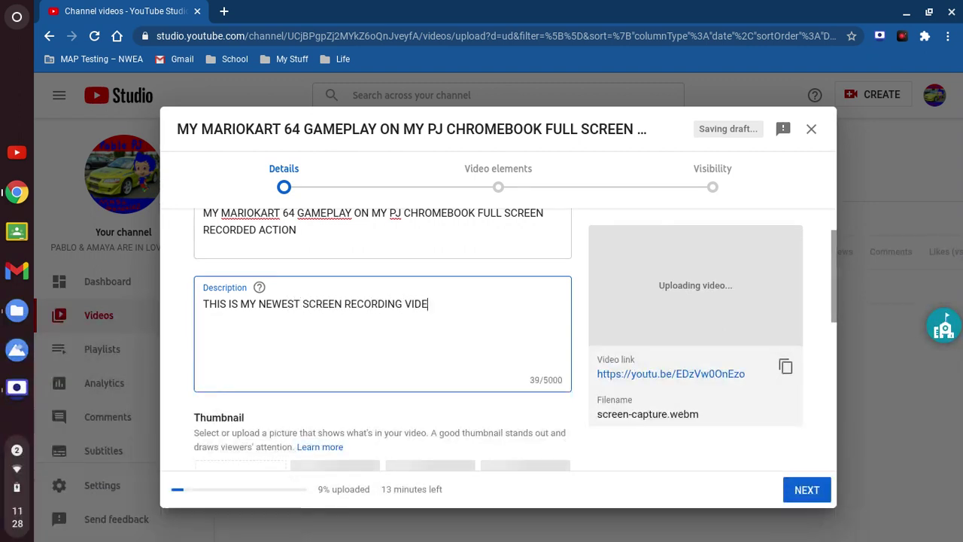
pyautogui.write('O I WAS ')
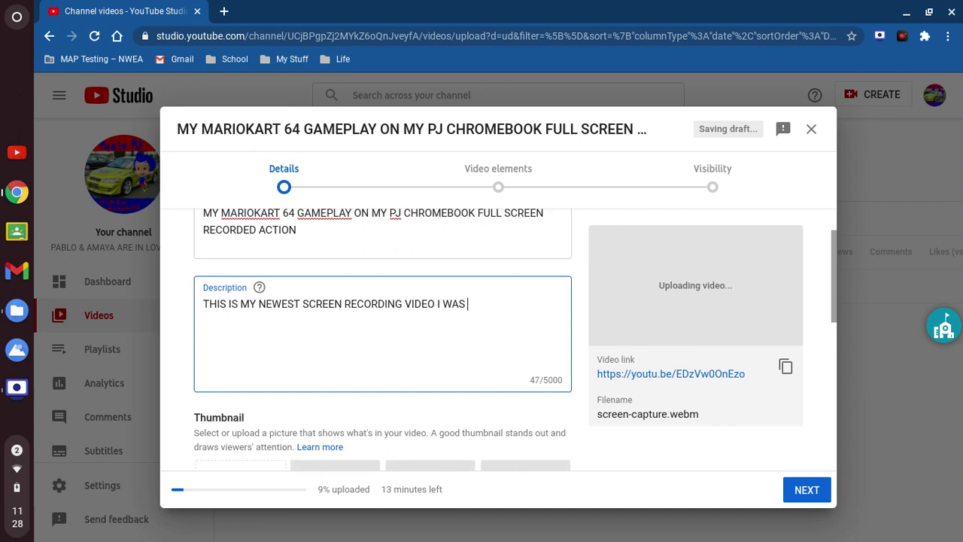
pyautogui.write('JUST ')
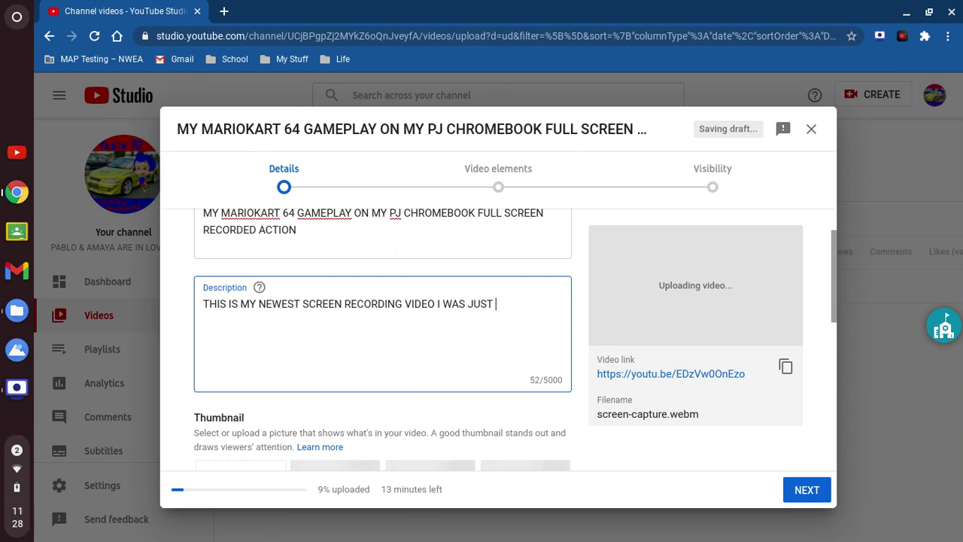
pyautogui.write('DOING THIS NE')
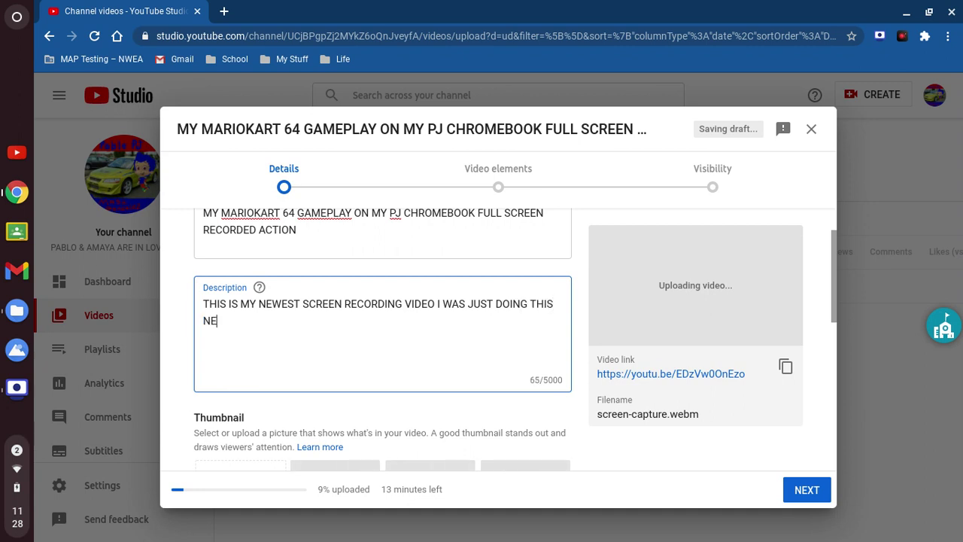
pyautogui.write('W SCREEN RE')
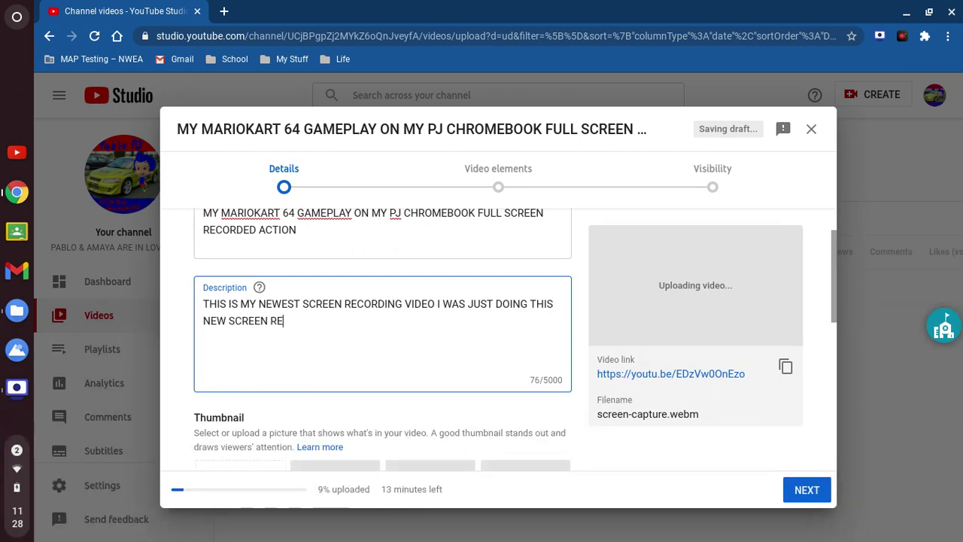
pyautogui.write('CORDING S')
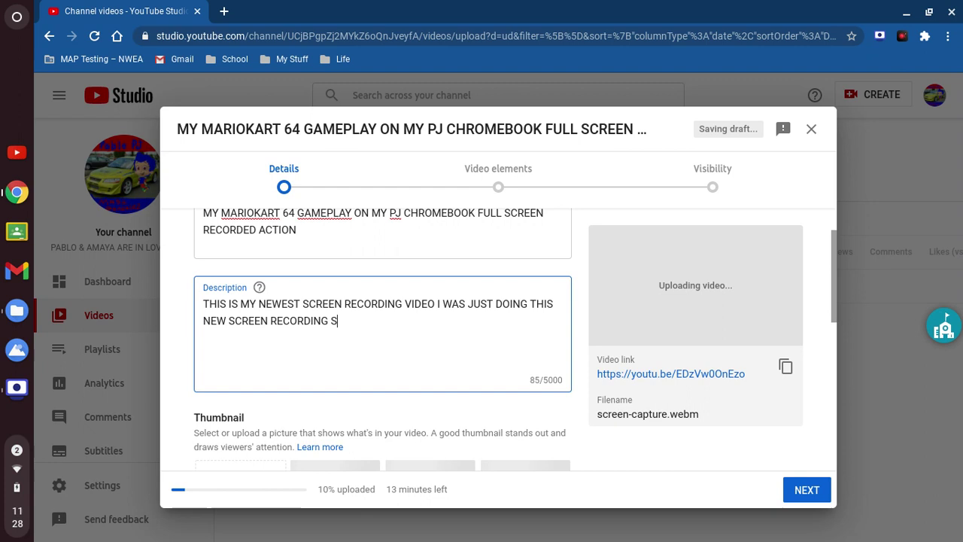
pyautogui.write('ESSION ON MY P')
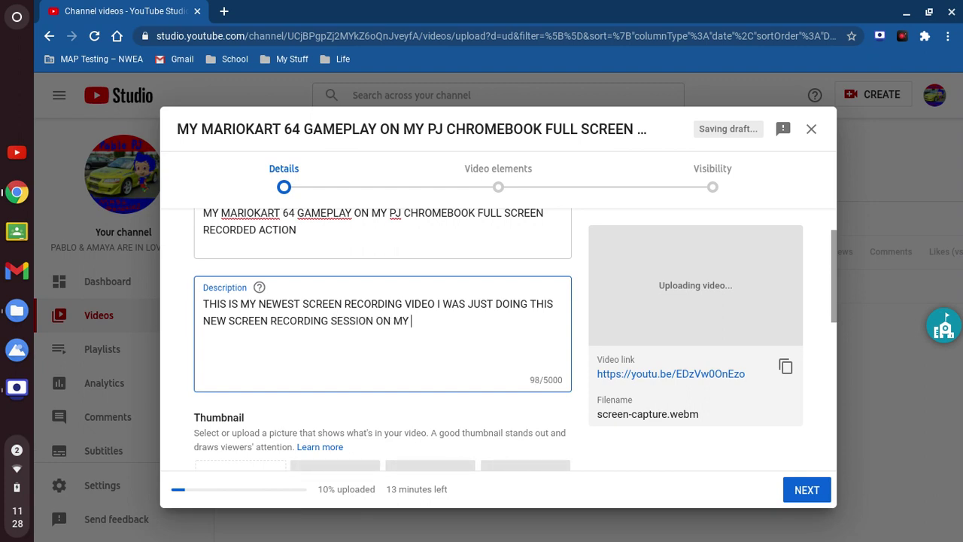
pyautogui.write('J CHROMEB')
pyautogui.write('OOK AND I WAS')
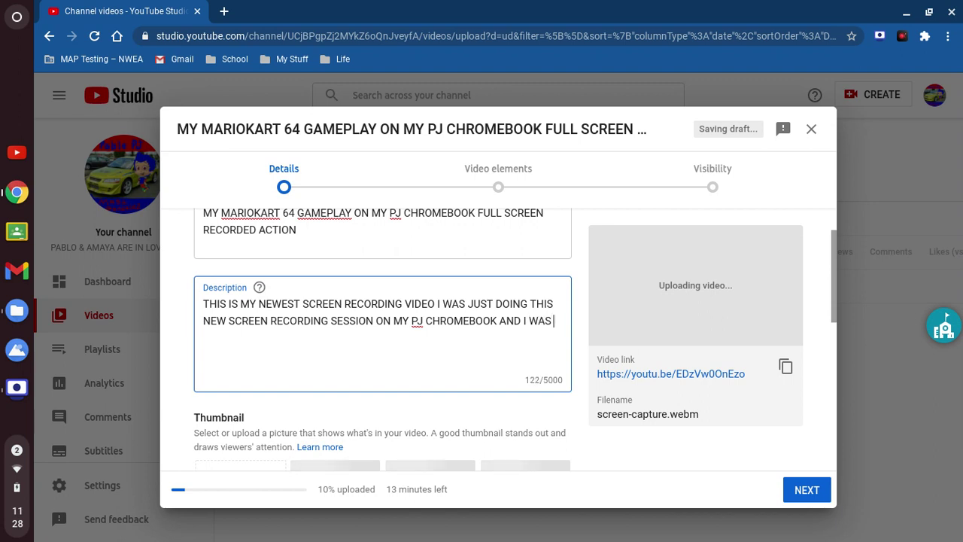
pyautogui.write(' LIKE MIGHT AS W')
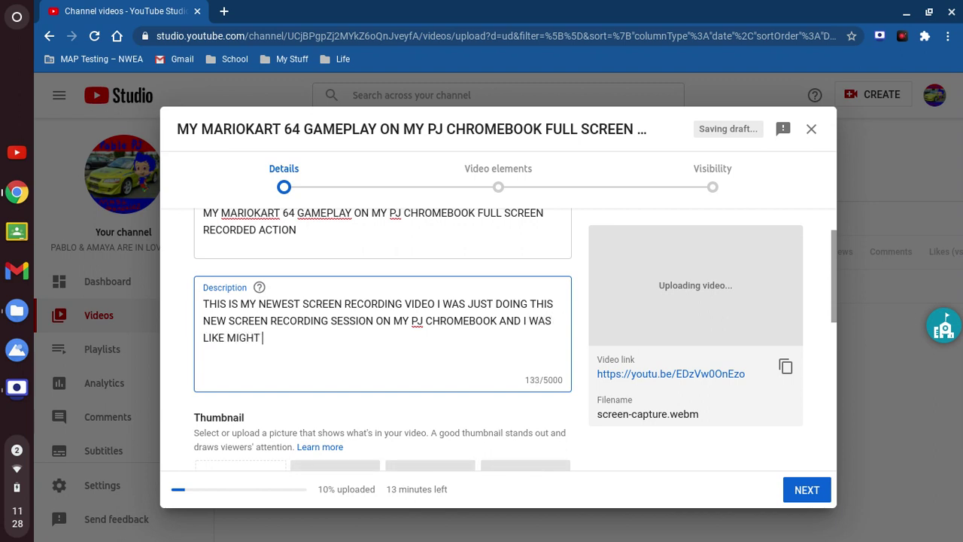
pyautogui.write('ELL UPL')
pyautogui.write('OAD ONE')
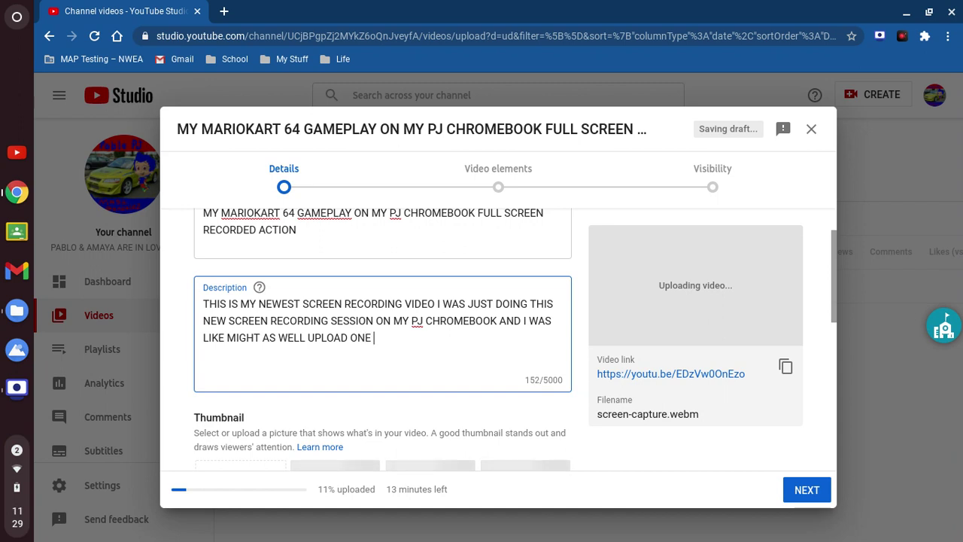
pyautogui.press('Return')
pyautogui.press('Return')
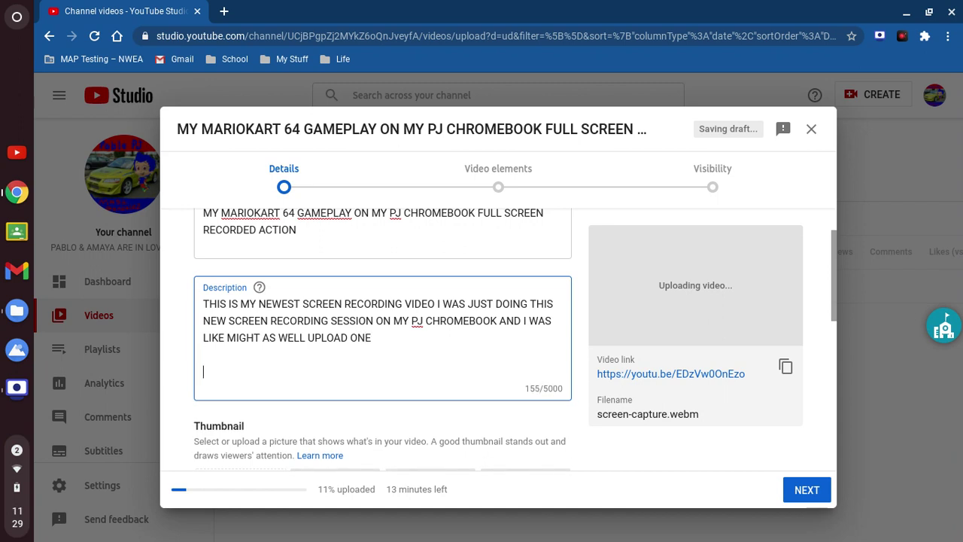
pyautogui.write('@PA')
pyautogui.write('B')
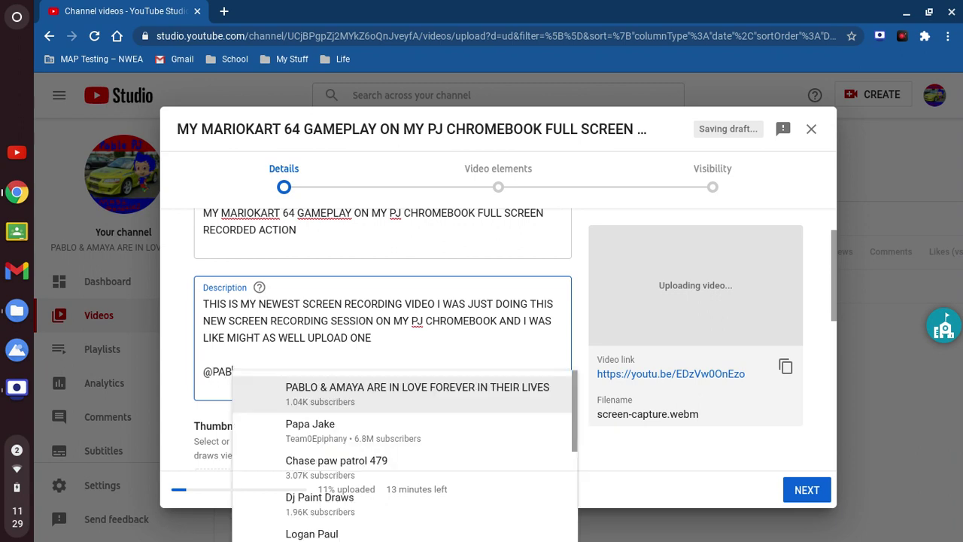
pyautogui.write('LA')
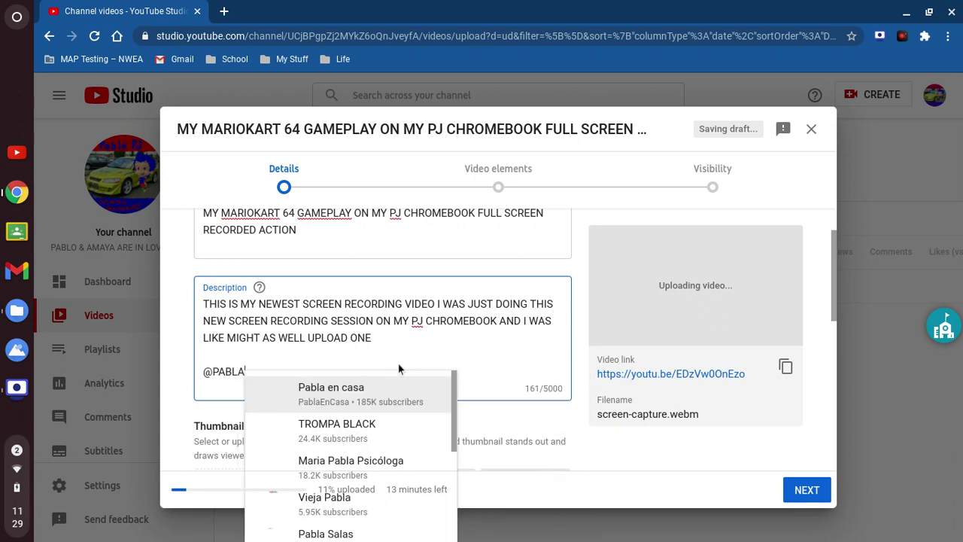
pyautogui.write('MAYA')
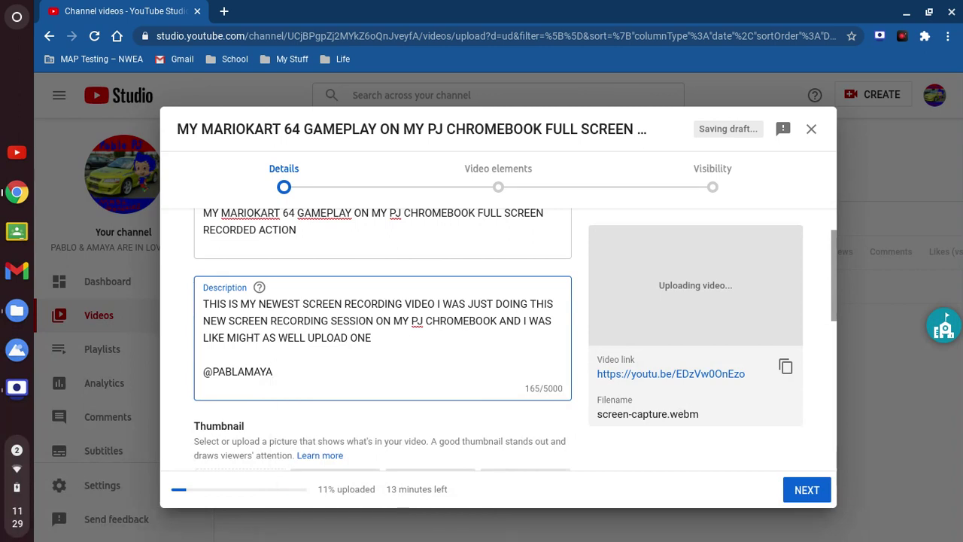
pyautogui.press('BackSpace')
pyautogui.press('BackSpace')
pyautogui.press('BackSpace')
pyautogui.press('BackSpace')
pyautogui.press('BackSpace')
pyautogui.write('AB')
pyautogui.write('L')
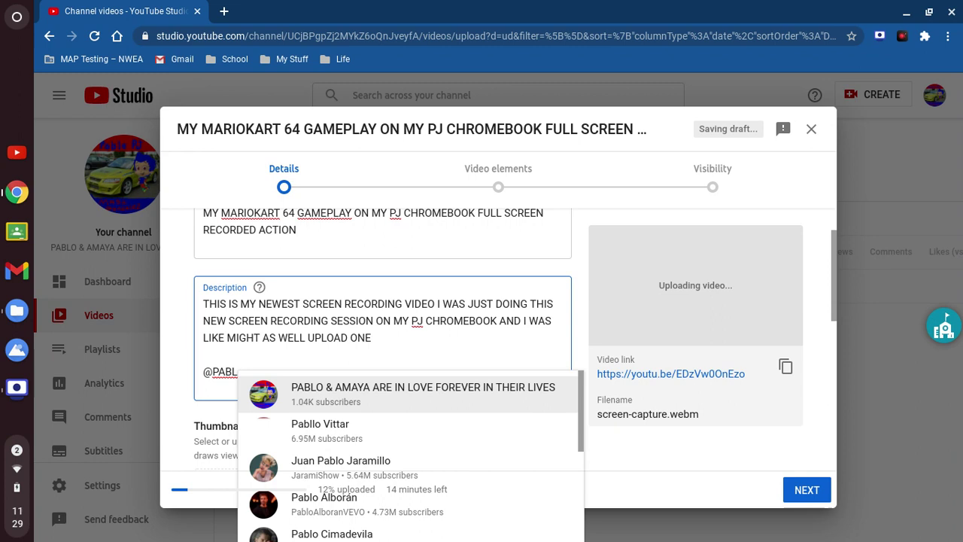
pyautogui.write('A')
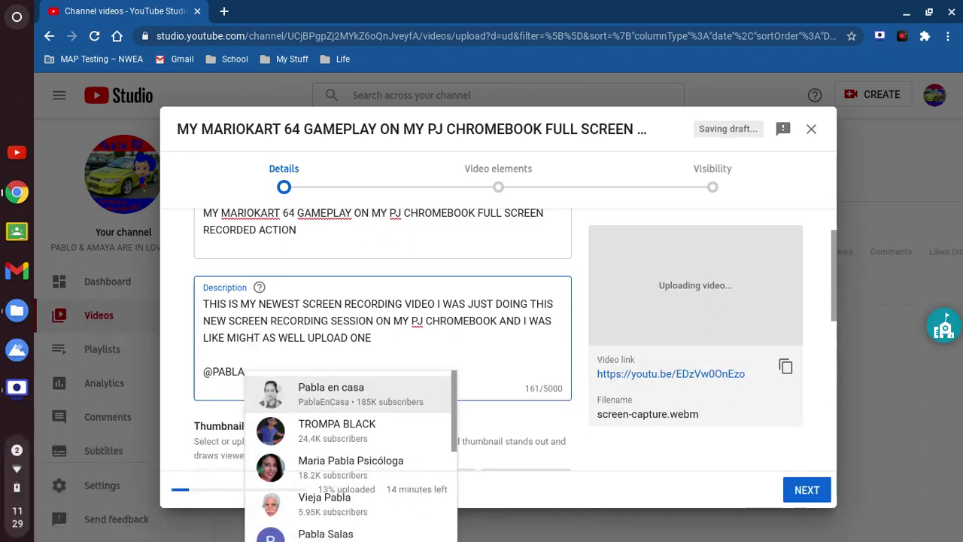
pyautogui.write('MAYA')
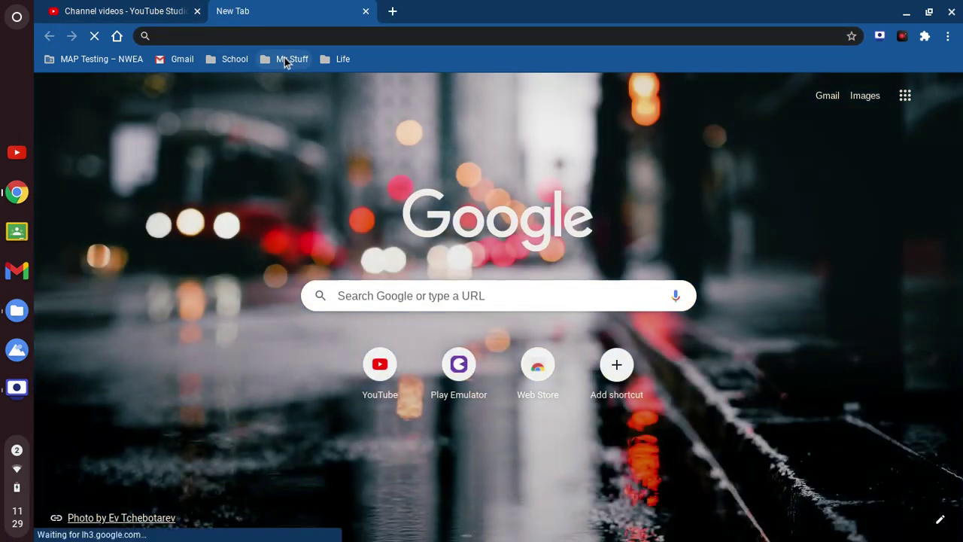
# - Open YouTube in a new tab to reach the channel's Studio comments page
pyautogui.click(380, 366)
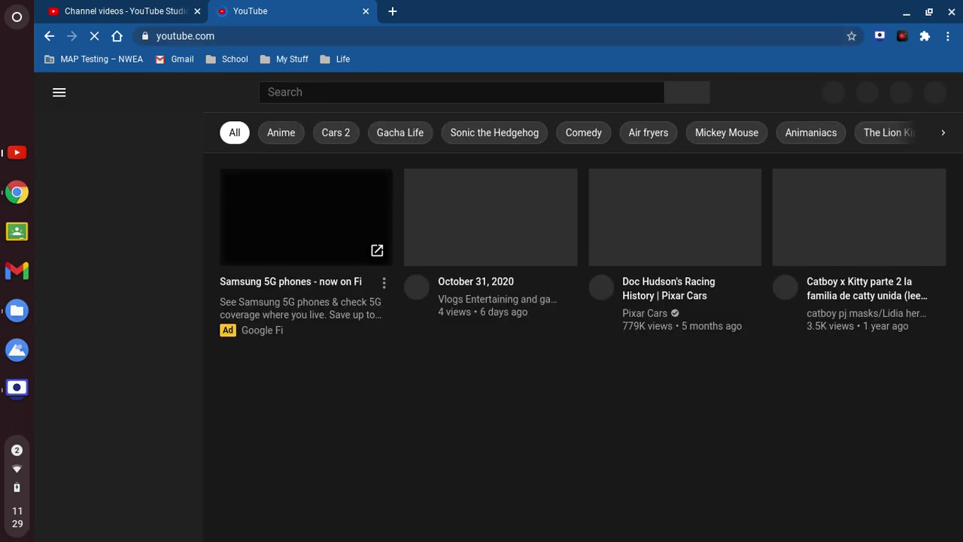
pyautogui.click(18, 389)
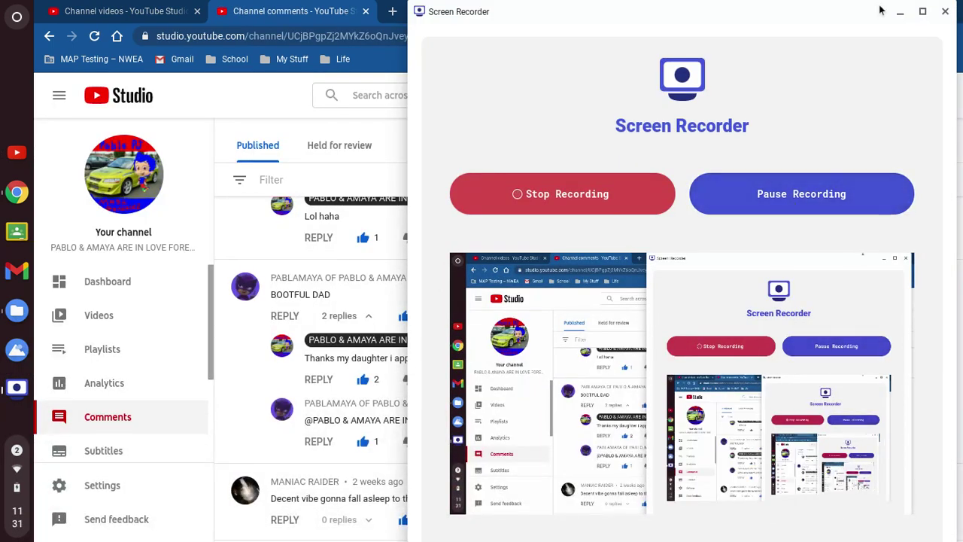
# - Select the commenter's channel name on the comments page, then return to the upload
pyautogui.click(900, 15)
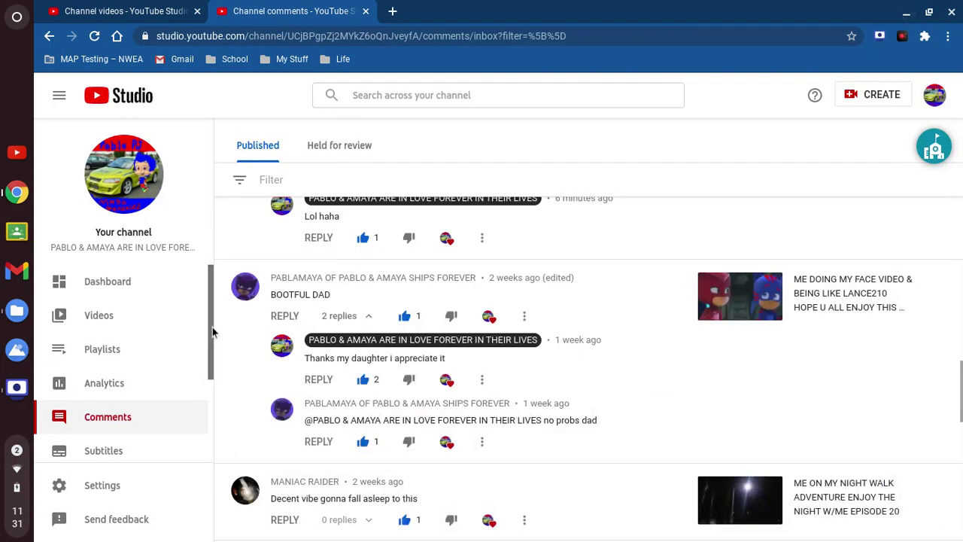
pyautogui.scroll(-1, 228, 341)
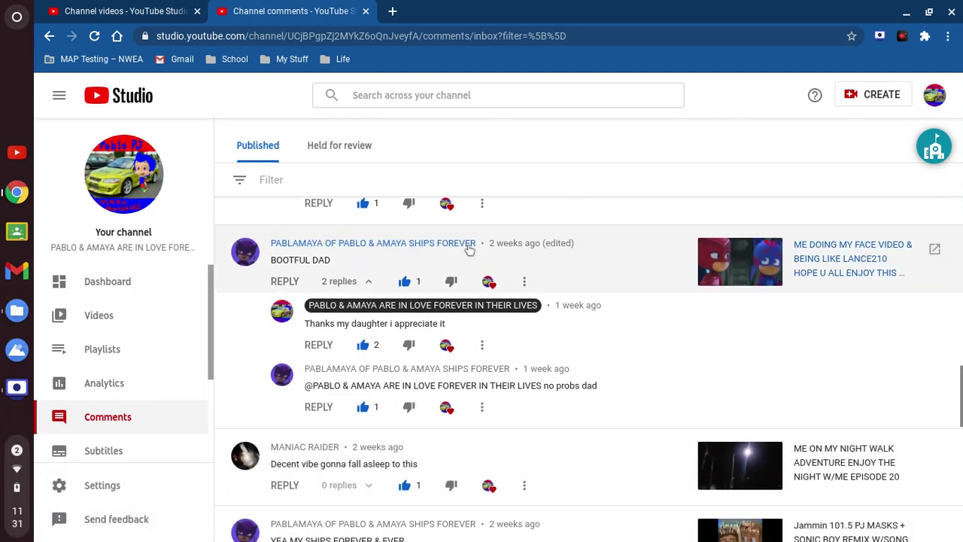
pyautogui.moveTo(476, 241)
pyautogui.mouseDown()
pyautogui.moveTo(281, 256)
pyautogui.moveTo(270, 242)
pyautogui.mouseUp()
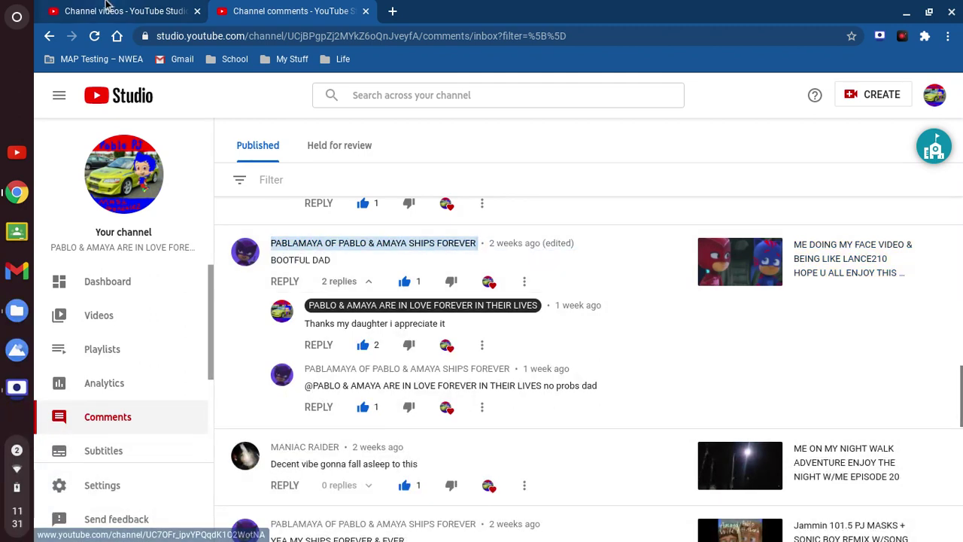
pyautogui.hotkey('ctrl', 'shift', 'Tab')
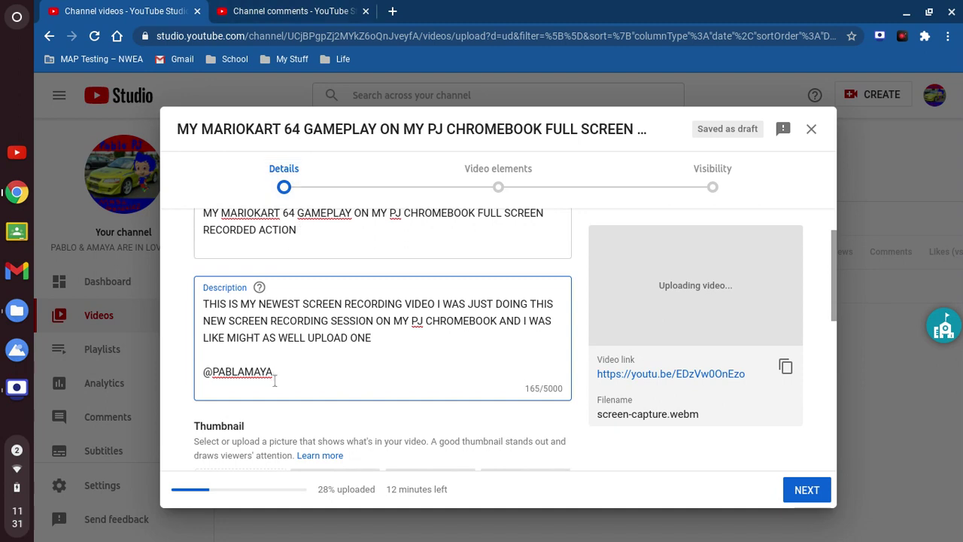
pyautogui.press('BackSpace')
pyautogui.press('BackSpace')
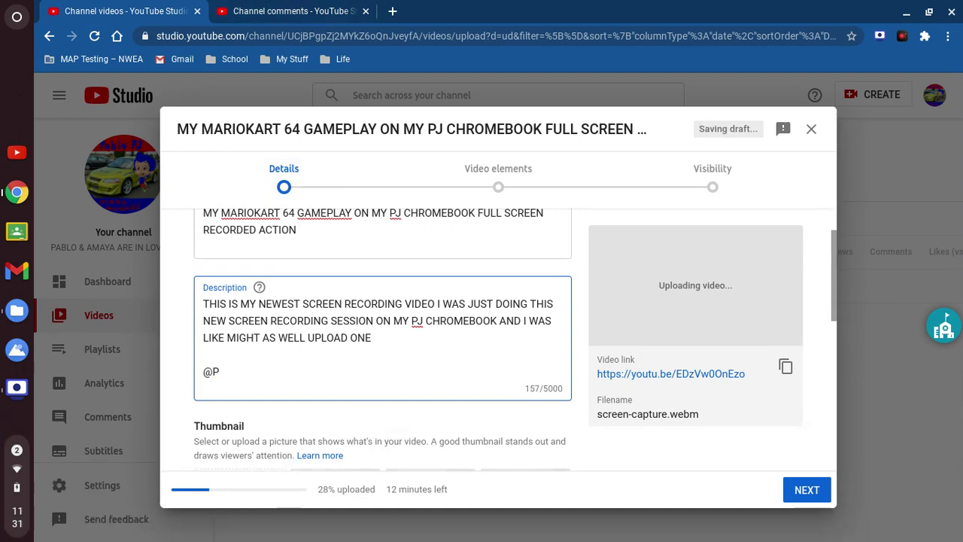
pyautogui.press('BackSpace')
pyautogui.write('PABLAMAYA OF PABLO & AMAYA SHIPS FOREVER')
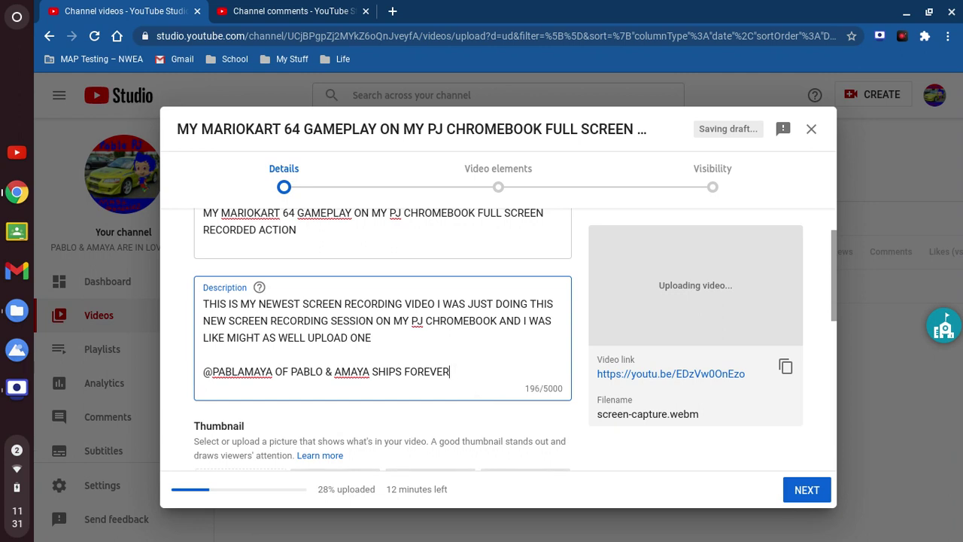
pyautogui.click(272, 372)
pyautogui.press('BackSpace')
pyautogui.write('A')
pyautogui.press('Right')
pyautogui.press('Right')
pyautogui.press('Right')
pyautogui.press('Right')
pyautogui.press('BackSpace')
pyautogui.press('BackSpace')
pyautogui.press('BackSpace')
pyautogui.press('BackSpace')
pyautogui.press('BackSpace')
pyautogui.press('BackSpace')
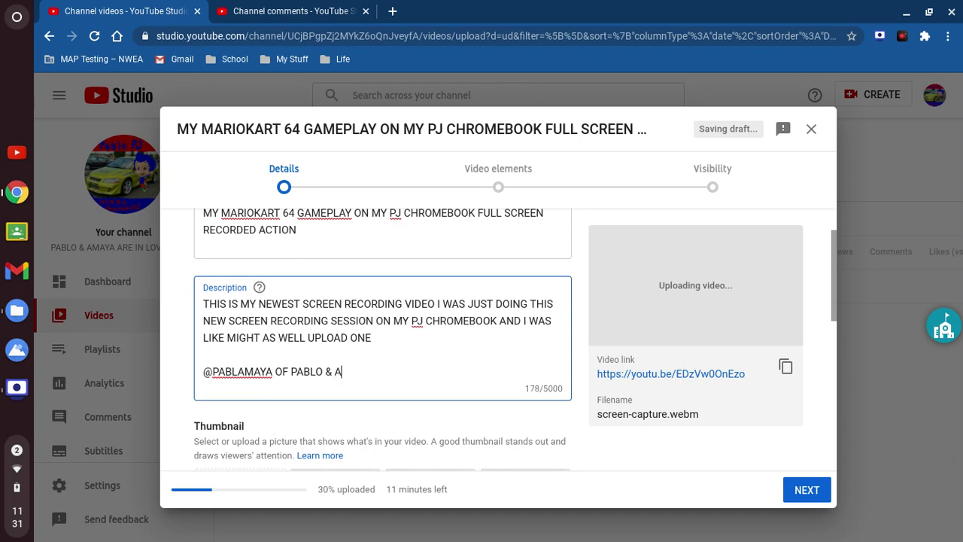
pyautogui.press('BackSpace')
pyautogui.press('BackSpace')
pyautogui.press('BackSpace')
pyautogui.press('BackSpace')
pyautogui.press('BackSpace')
pyautogui.press('BackSpace')
pyautogui.press('BackSpace')
pyautogui.press('BackSpace')
pyautogui.press('BackSpace')
pyautogui.press('BackSpace')
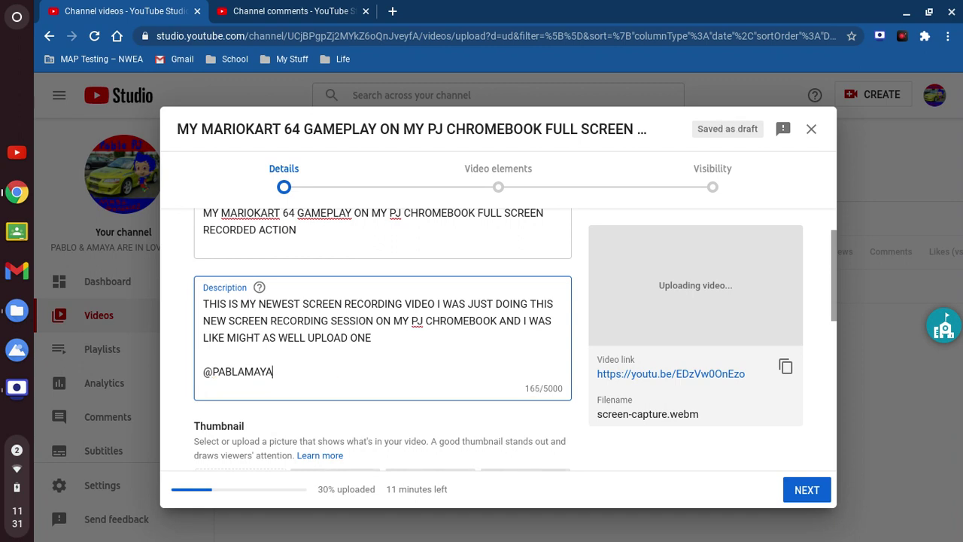
pyautogui.press('BackSpace')
pyautogui.press('BackSpace')
pyautogui.press('BackSpace')
pyautogui.press('BackSpace')
pyautogui.press('BackSpace')
pyautogui.press('BackSpace')
pyautogui.press('BackSpace')
pyautogui.press('BackSpace')
pyautogui.press('BackSpace')
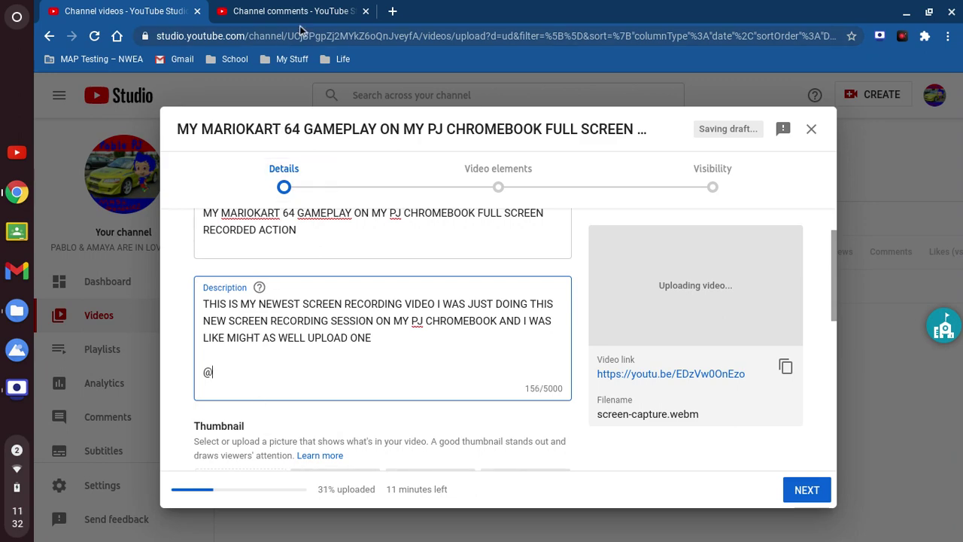
pyautogui.click(286, 6)
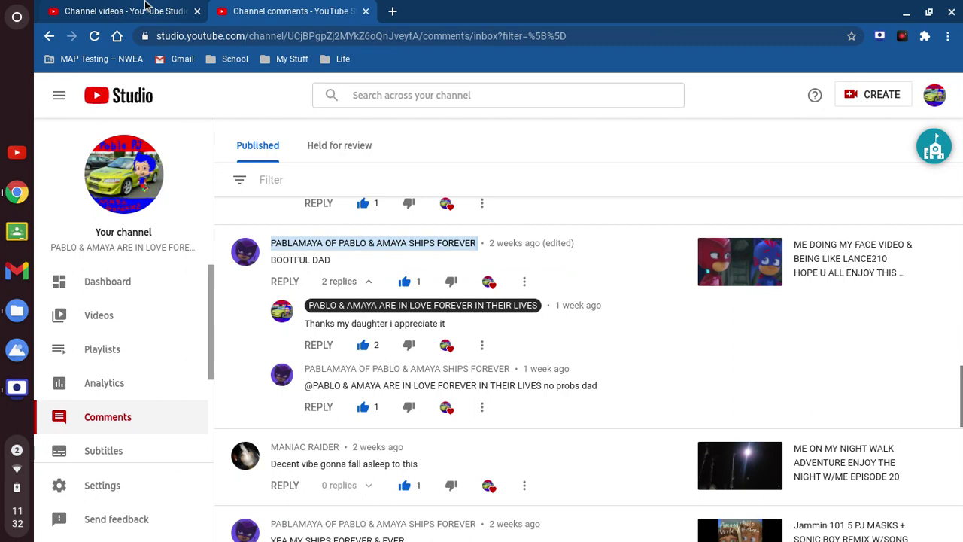
pyautogui.click(117, 6)
pyautogui.write('PA')
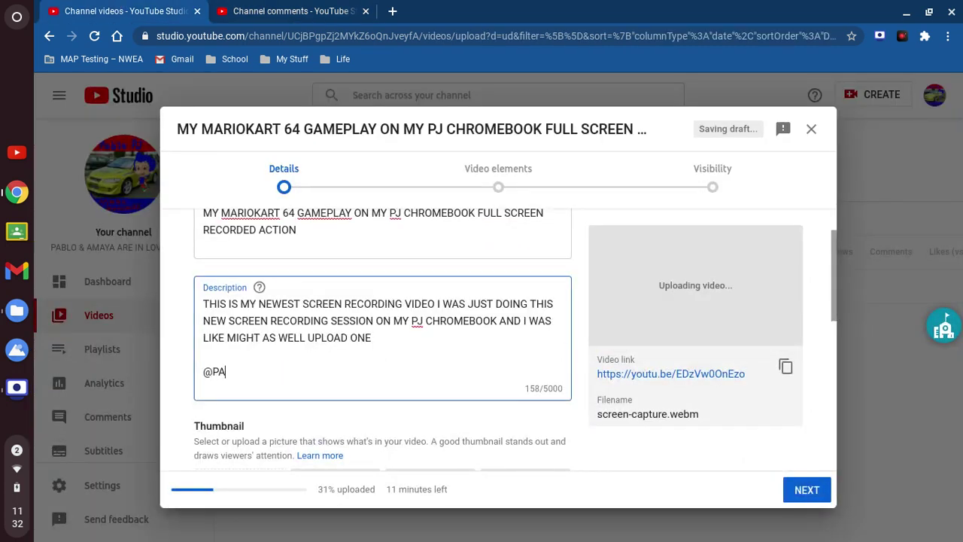
pyautogui.write('BLAMA')
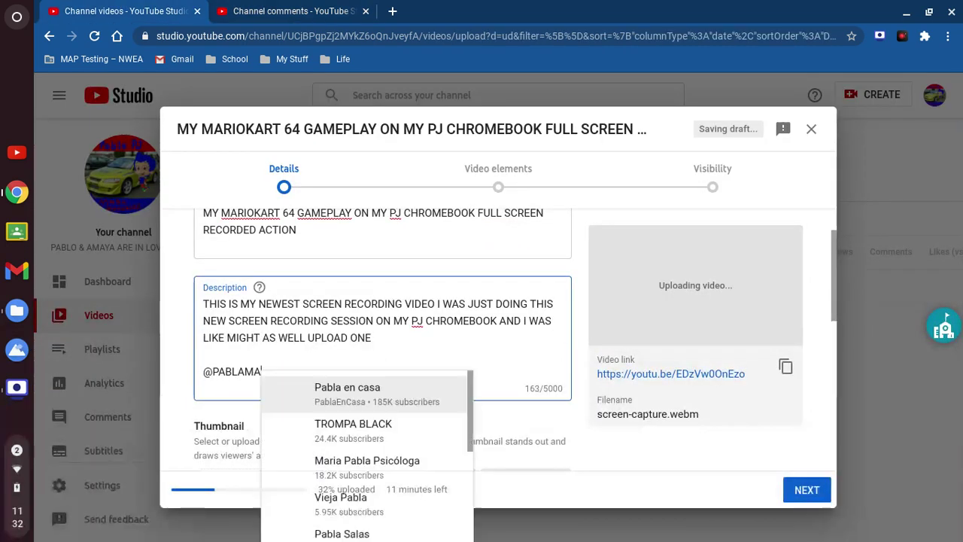
pyautogui.write('YA')
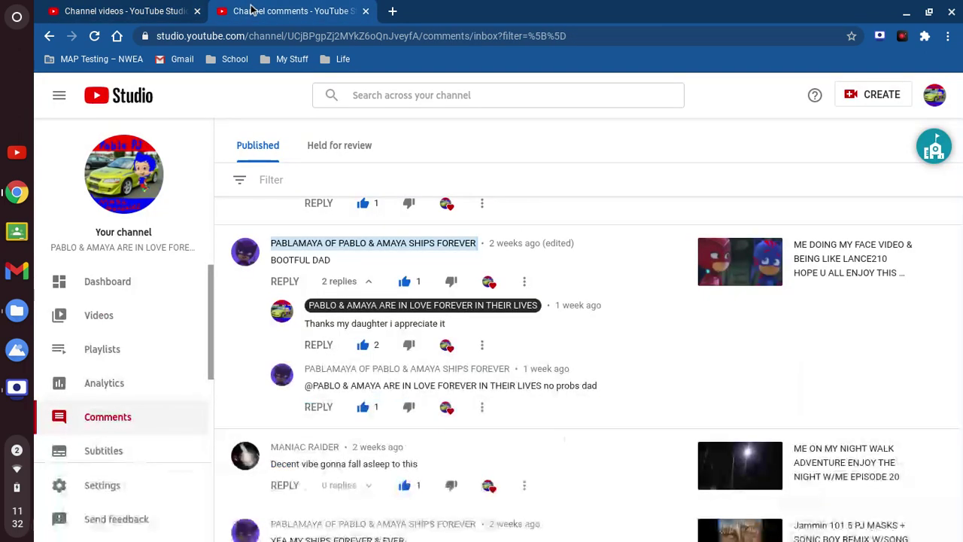
pyautogui.click(260, 9)
pyautogui.click(97, 9)
pyautogui.write('O')
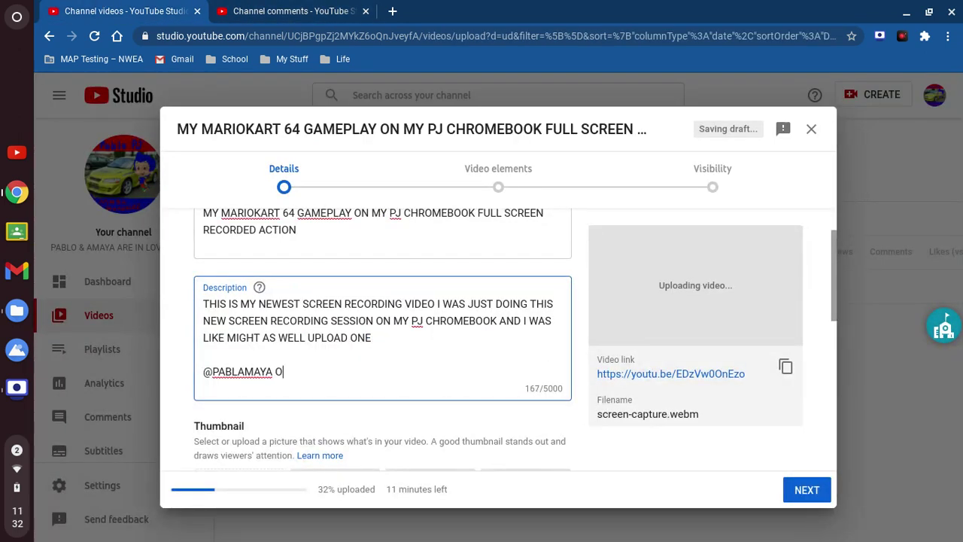
pyautogui.write('F')
pyautogui.click(308, 10)
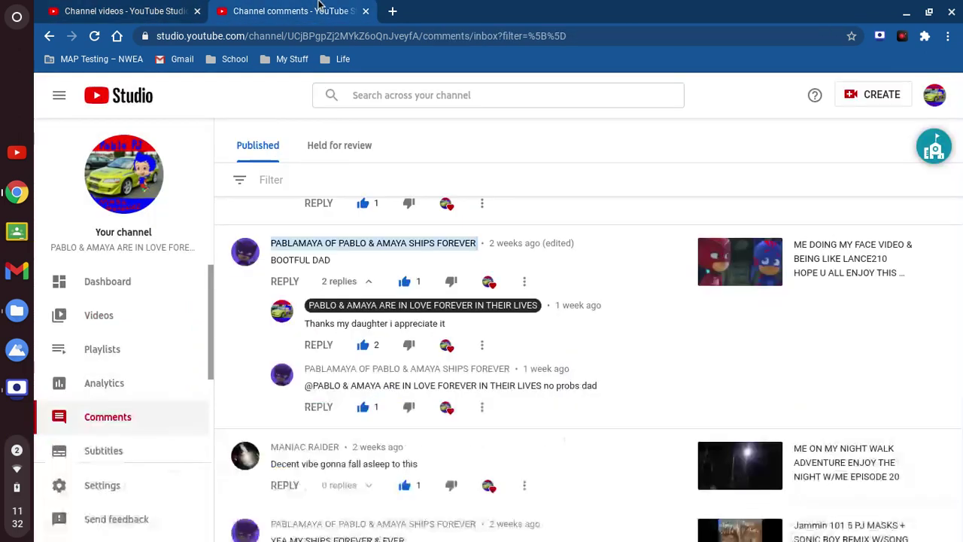
pyautogui.click(160, 6)
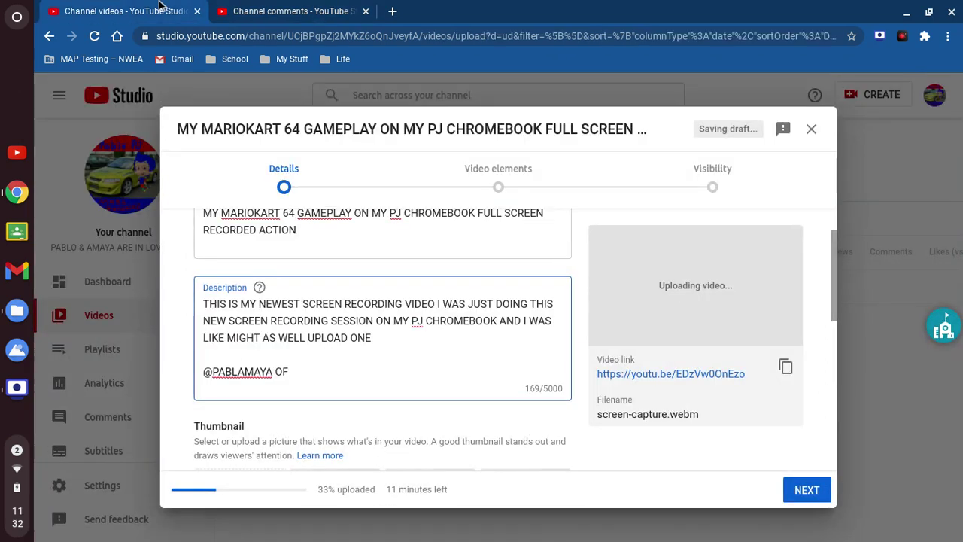
pyautogui.write('PABLO')
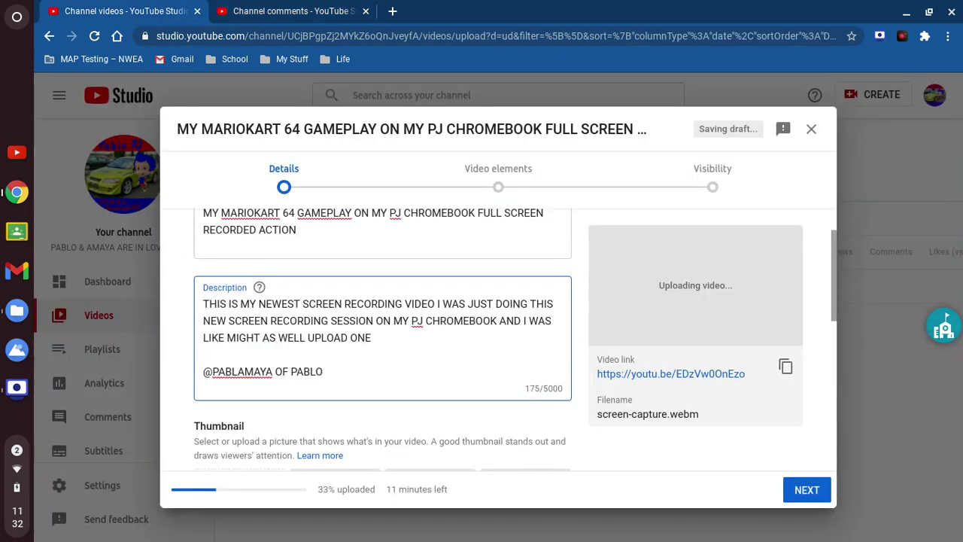
pyautogui.press('BackSpace')
pyautogui.press('BackSpace')
pyautogui.press('BackSpace')
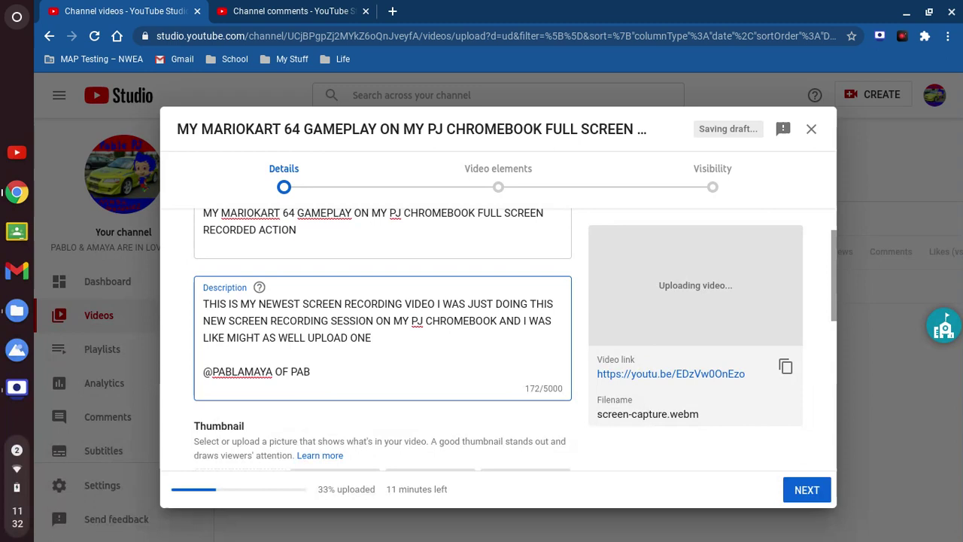
pyautogui.press('BackSpace')
pyautogui.press('BackSpace')
pyautogui.press('BackSpace')
pyautogui.press('BackSpace')
pyautogui.press('BackSpace')
pyautogui.press('BackSpace')
pyautogui.press('BackSpace')
pyautogui.press('BackSpace')
pyautogui.press('BackSpace')
pyautogui.press('BackSpace')
pyautogui.press('BackSpace')
pyautogui.press('BackSpace')
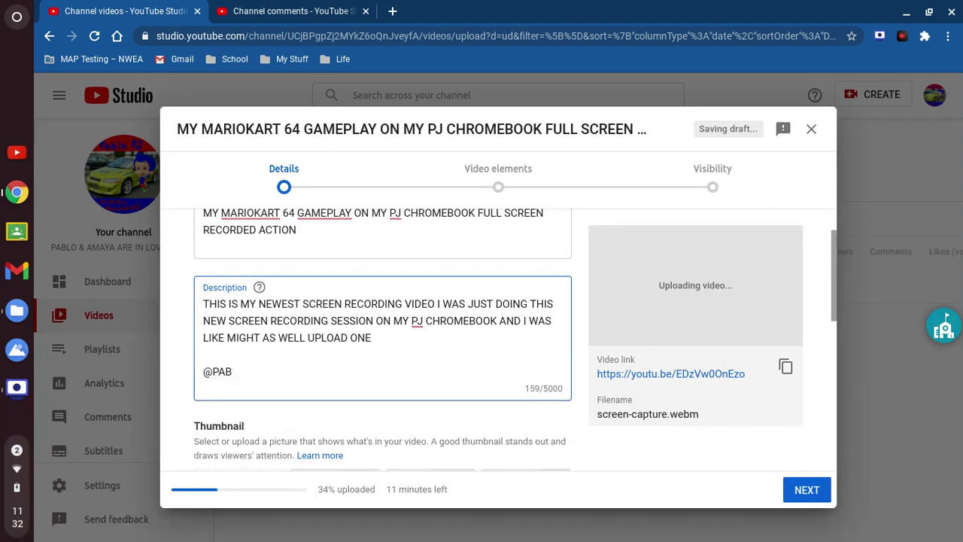
pyautogui.press('BackSpace')
pyautogui.press('BackSpace')
pyautogui.press('BackSpace')
pyautogui.press('BackSpace')
# - Type 'DO NOT REUPLOAD MY VIDEOS', then 'KEEP UP TO DATE FOR MY LATEST VIDEOS' below it
pyautogui.write('DO ')
pyautogui.write('NOT RE')
pyautogui.write('UPLOAD MY V')
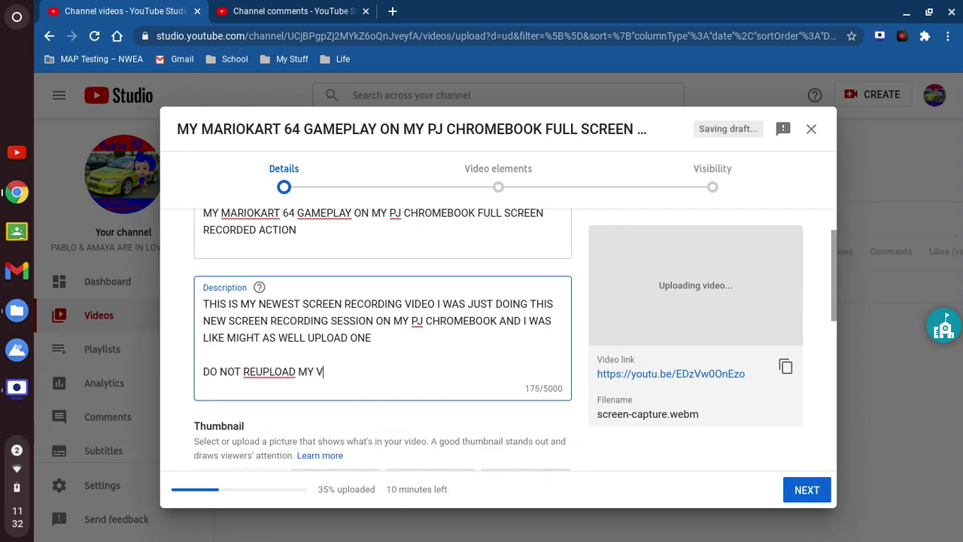
pyautogui.write('IDEOS')
pyautogui.press('Return')
pyautogui.press('Return')
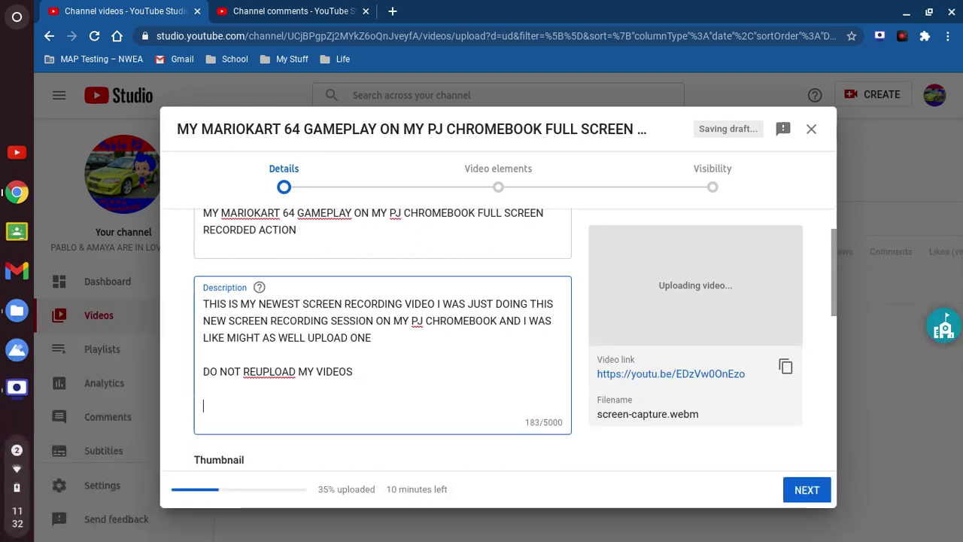
pyautogui.write('KEEP UP')
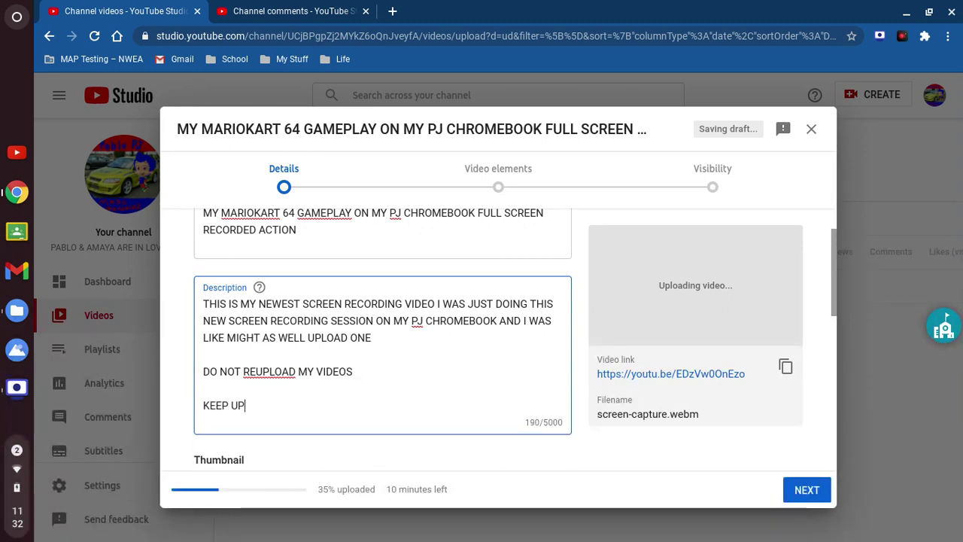
pyautogui.write(' TO DATE FOR ')
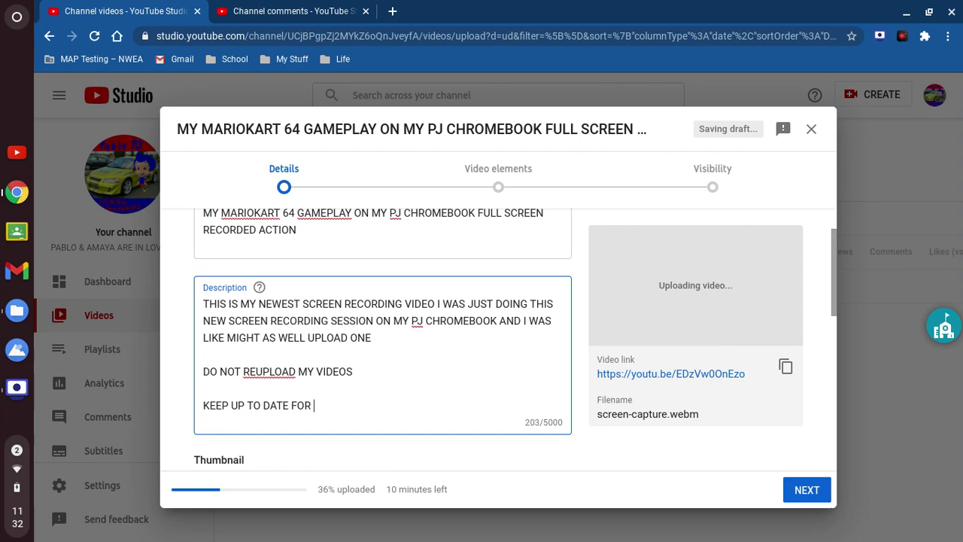
pyautogui.write('MY LATEST VIDE')
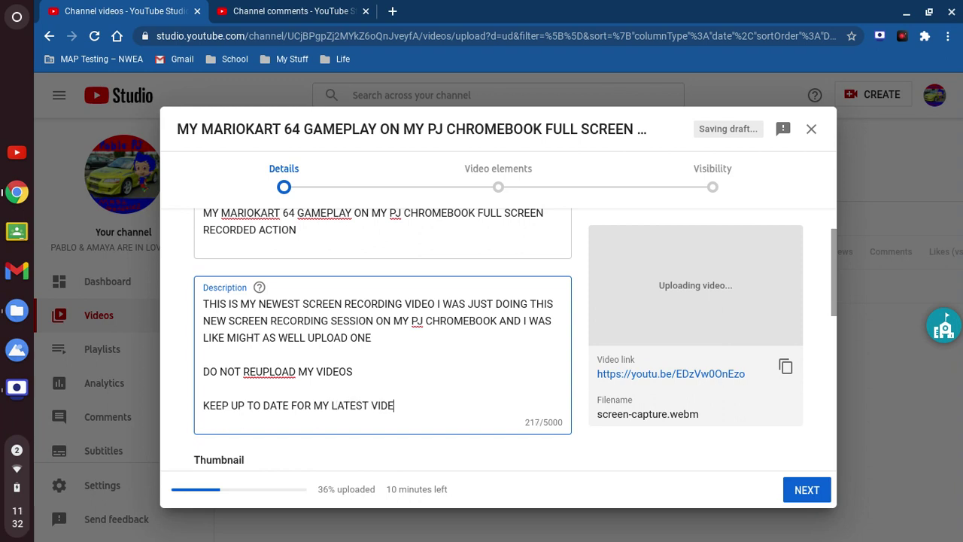
pyautogui.write('OS')
# - Set the Audience option to 'No, it's not made for kids'
pyautogui.scroll(-3, 477, 446)
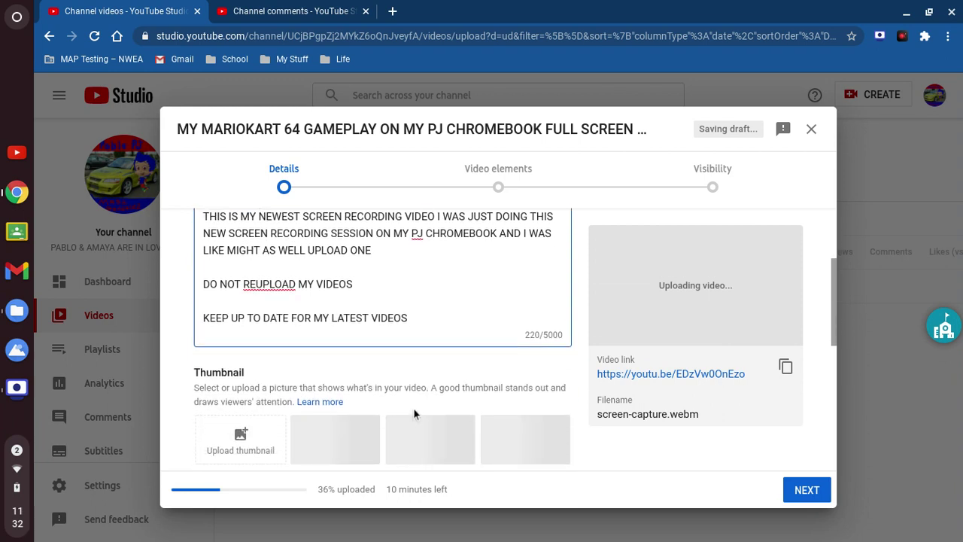
pyautogui.scroll(-2, 414, 413)
pyautogui.scroll(-3, 411, 389)
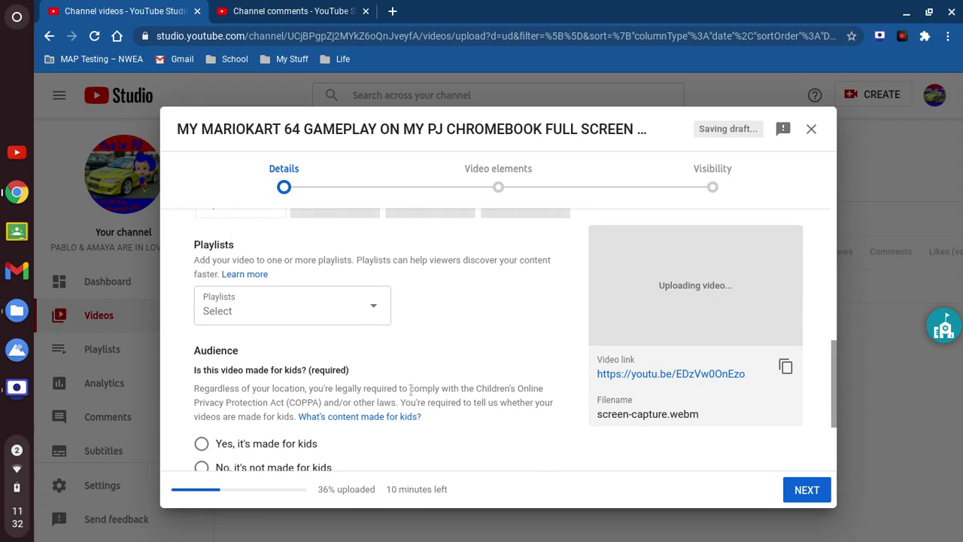
pyautogui.scroll(-1, 411, 389)
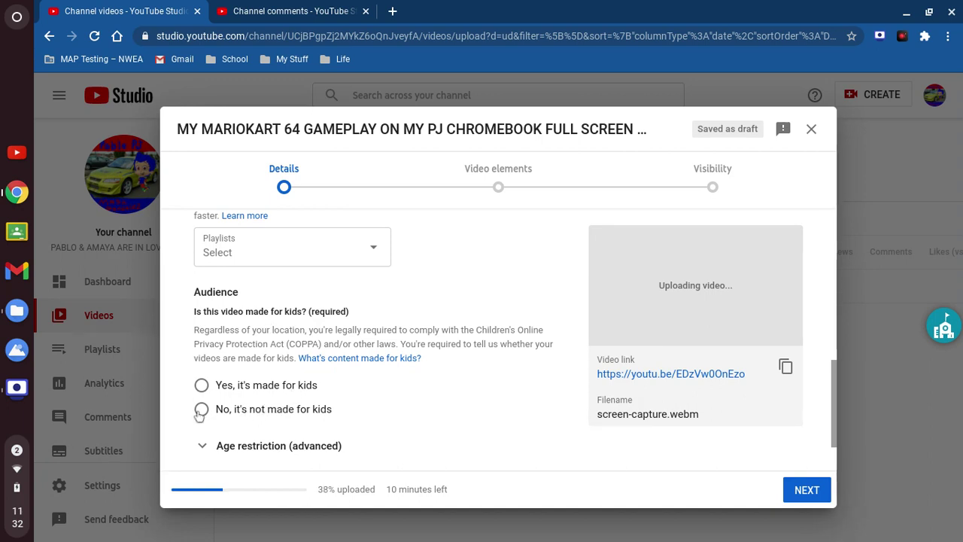
pyautogui.click(201, 412)
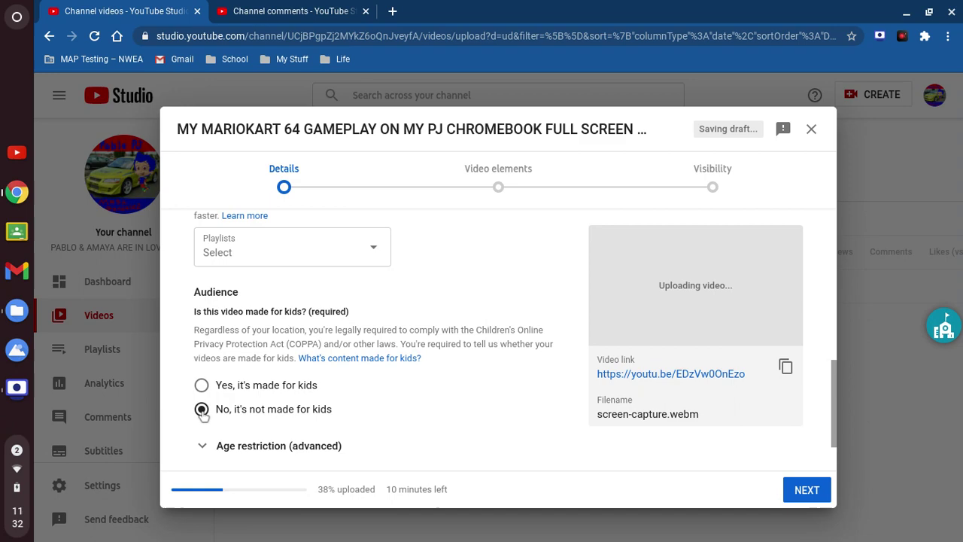
pyautogui.scroll(-2, 346, 372)
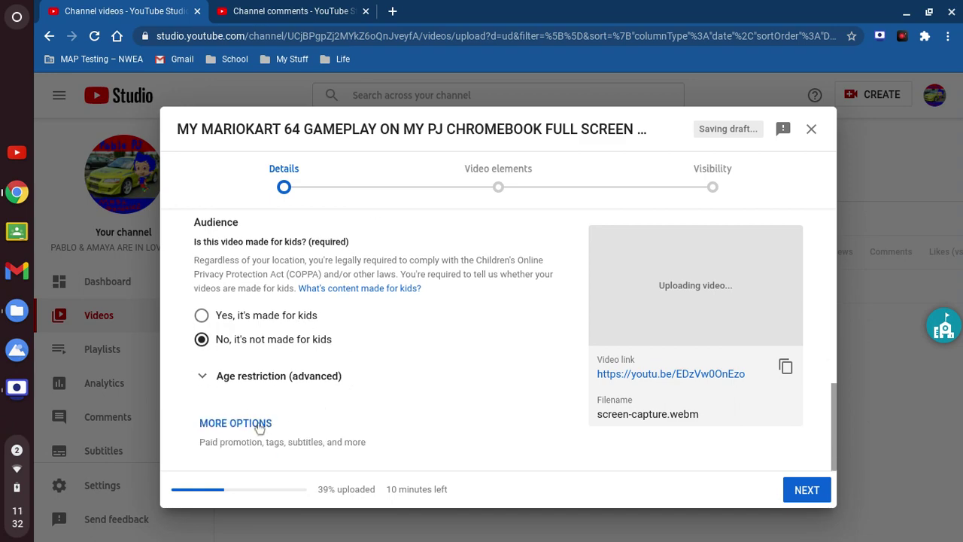
pyautogui.scroll(10, 260, 427)
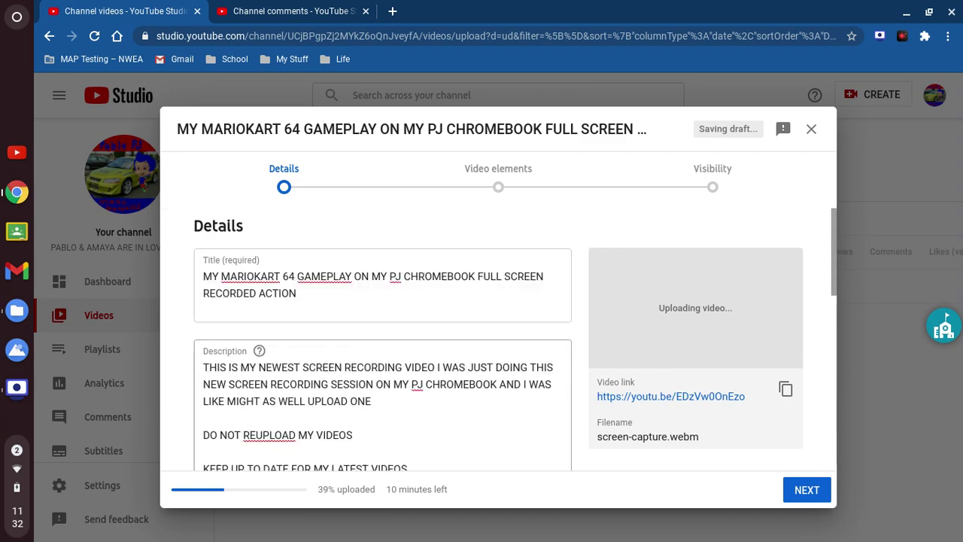
# - Insert '#Amaya15 #Pablo37' as a new first line of the description
pyautogui.click(202, 366)
pyautogui.press('Return')
pyautogui.press('Return')
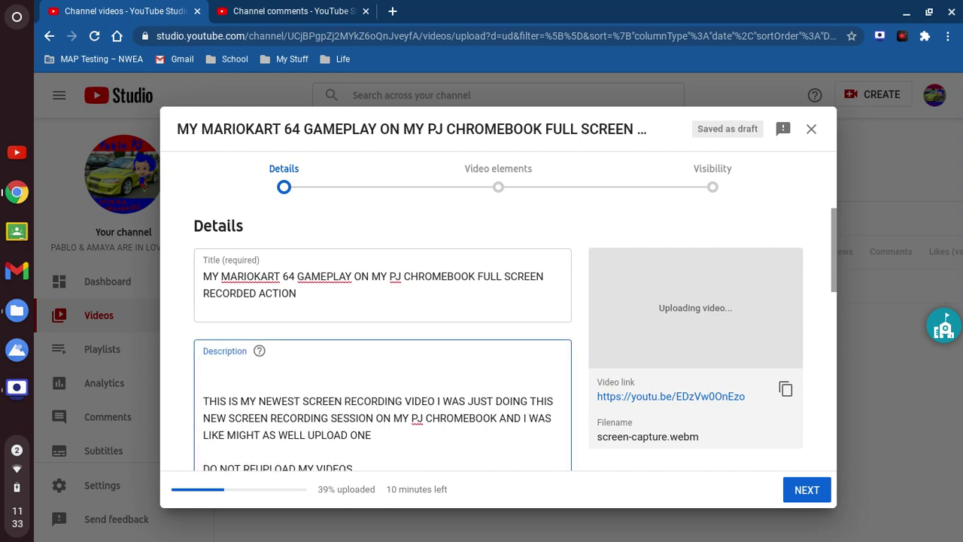
pyautogui.write('#a')
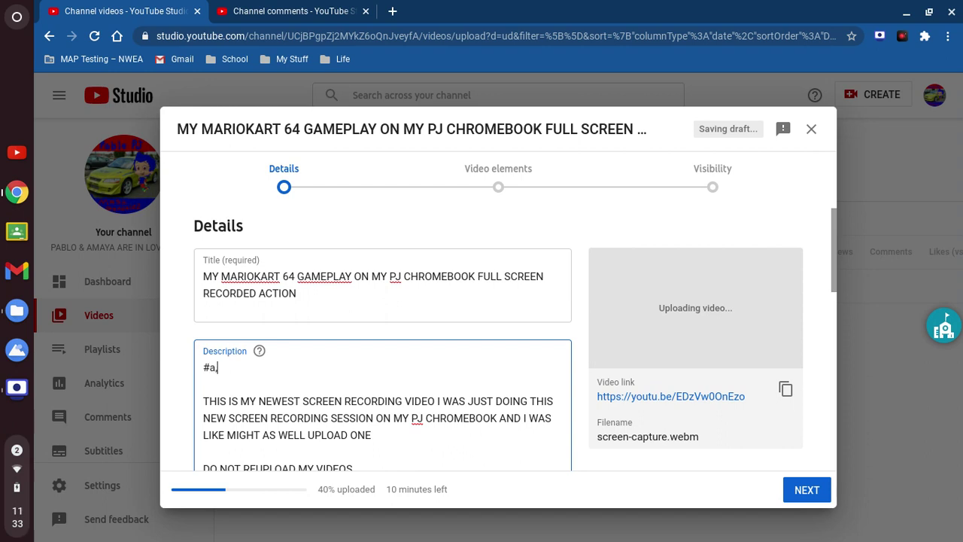
pyautogui.press('BackSpace')
pyautogui.press('BackSpace')
pyautogui.write('a')
pyautogui.press('BackSpace')
pyautogui.press('alt+super')
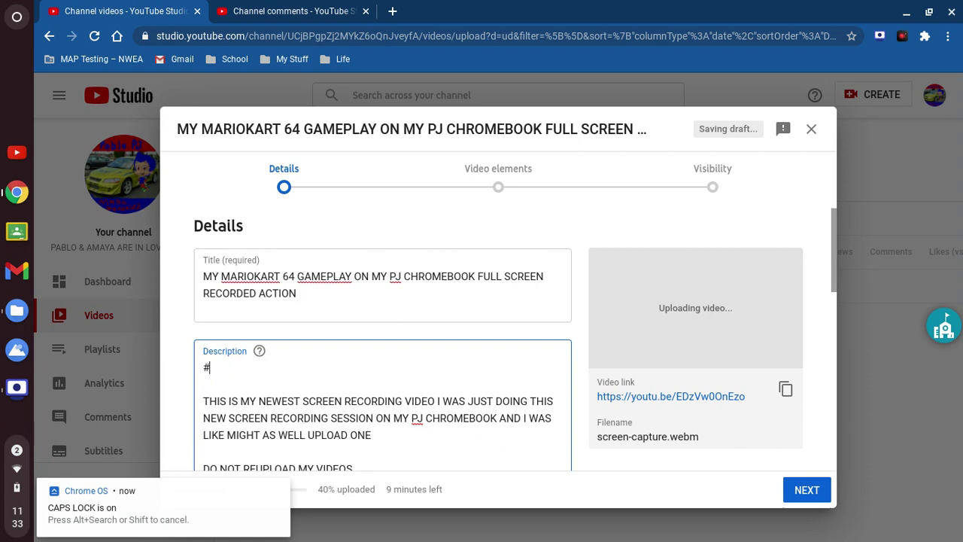
pyautogui.press('alt+super')
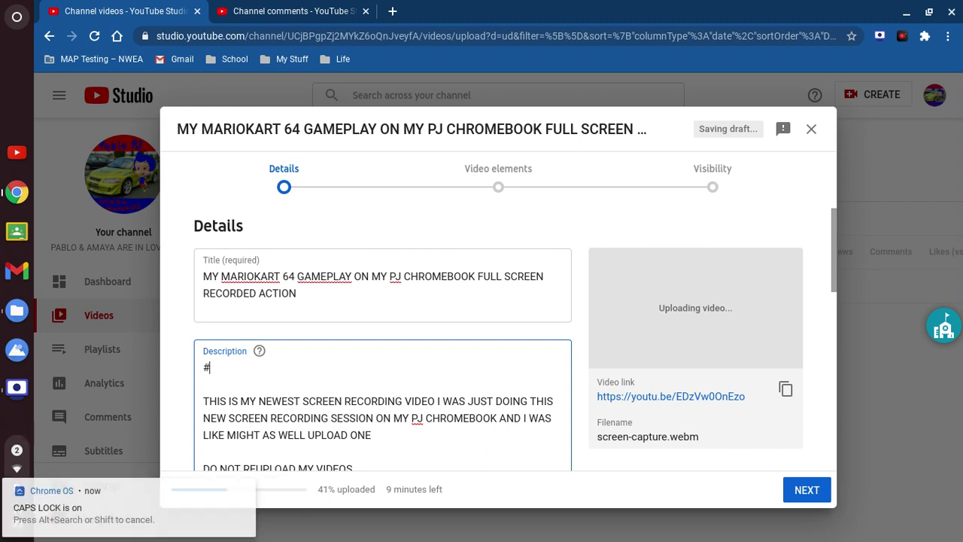
pyautogui.write('A')
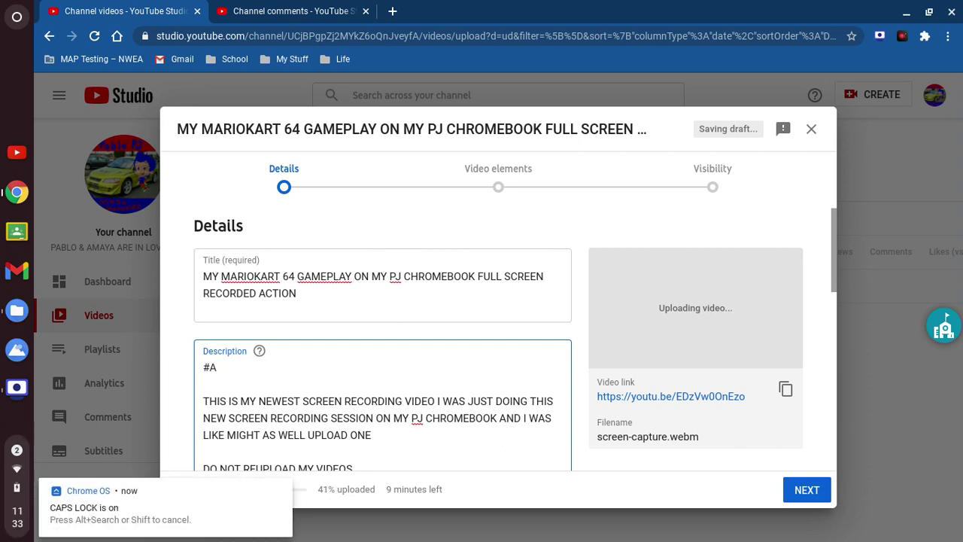
pyautogui.write('maya')
pyautogui.write('15 #')
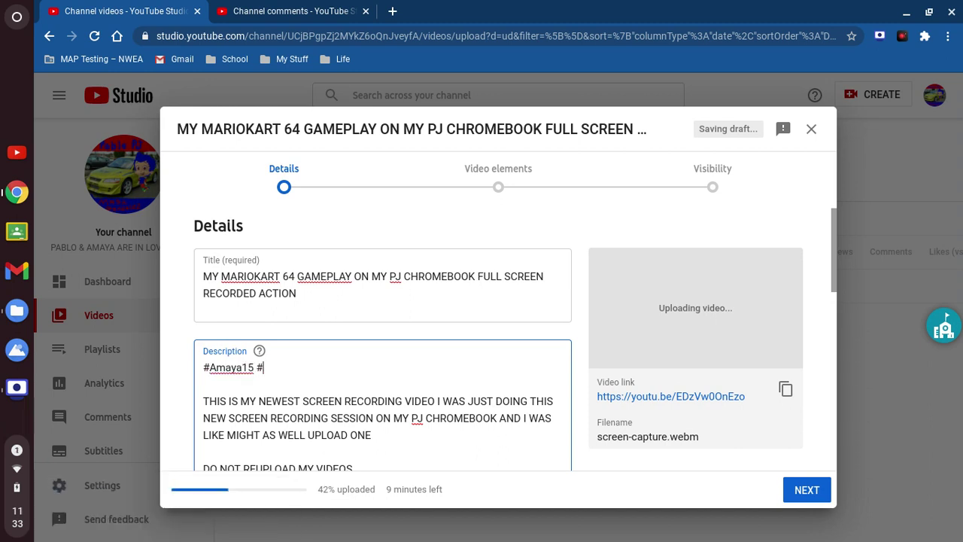
pyautogui.write('Pabl')
pyautogui.write('o37')
# - Move past the Details and Video elements steps and publish the Mario Kart video as Public
pyautogui.scroll(-5, 497, 318)
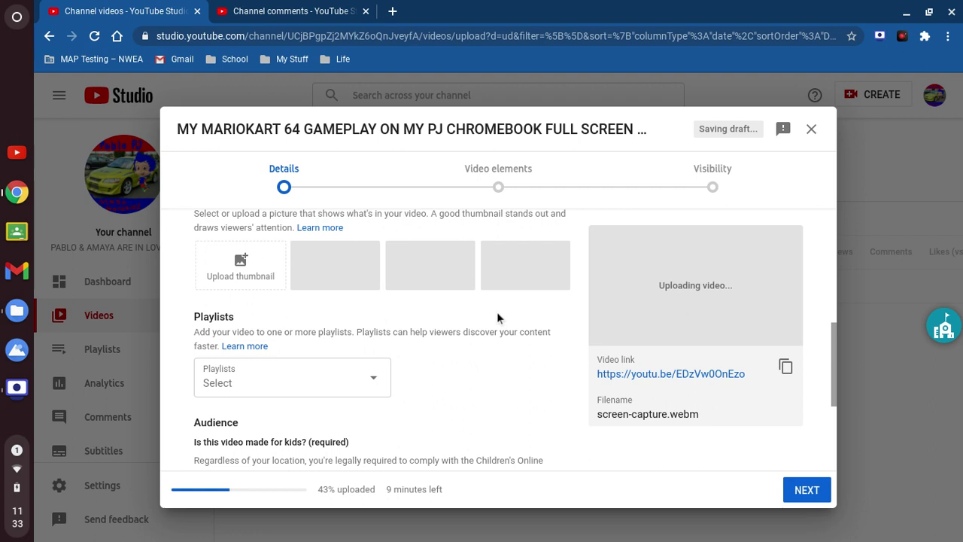
pyautogui.scroll(-1, 496, 317)
pyautogui.scroll(-1, 496, 317)
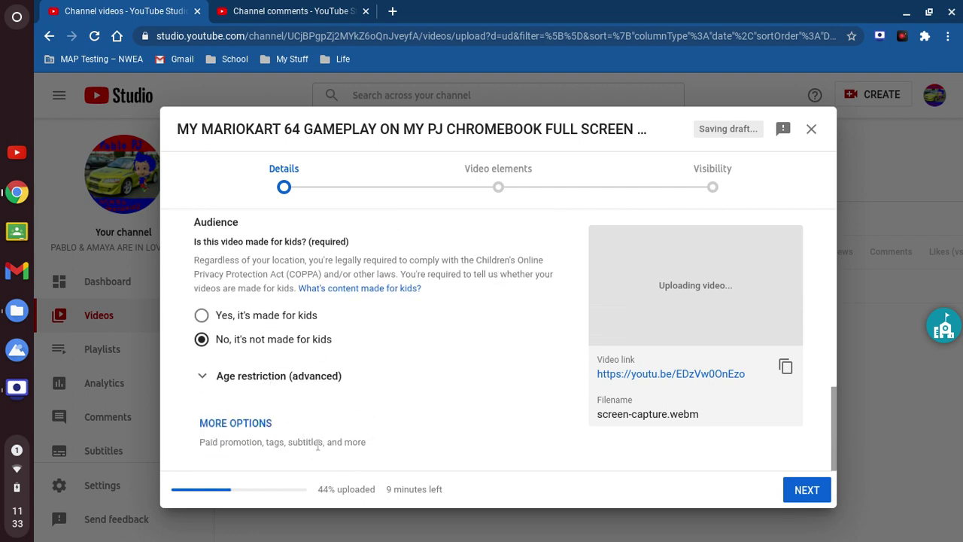
pyautogui.click(802, 491)
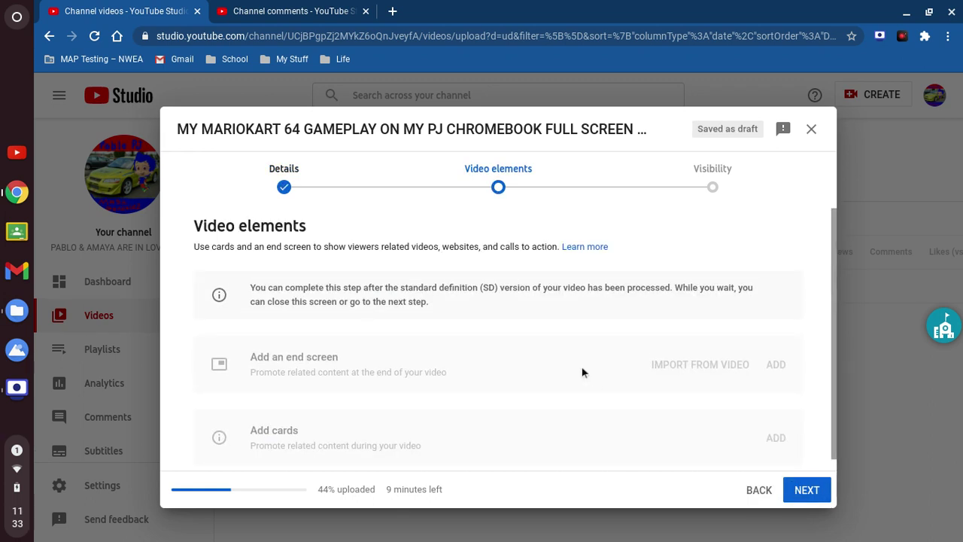
pyautogui.scroll(-1, 740, 468)
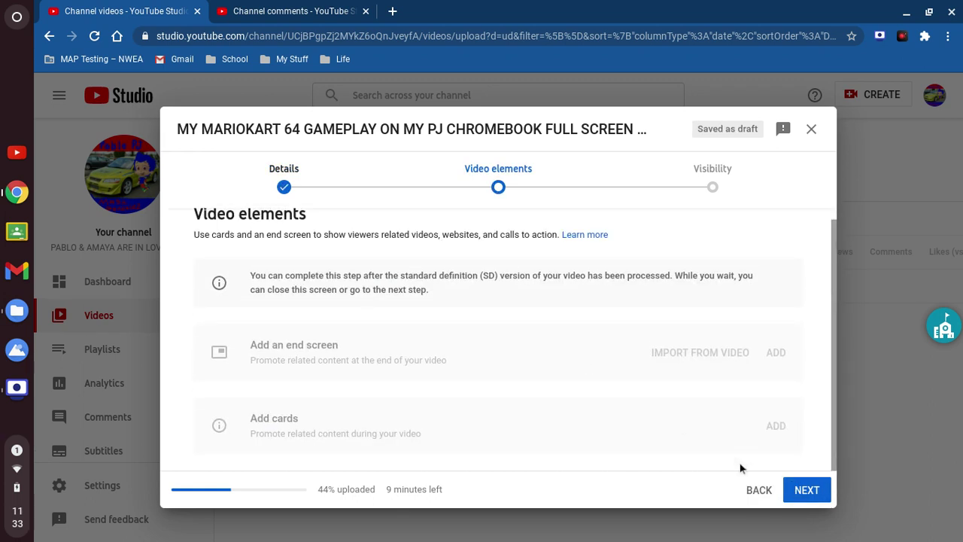
pyautogui.click(806, 493)
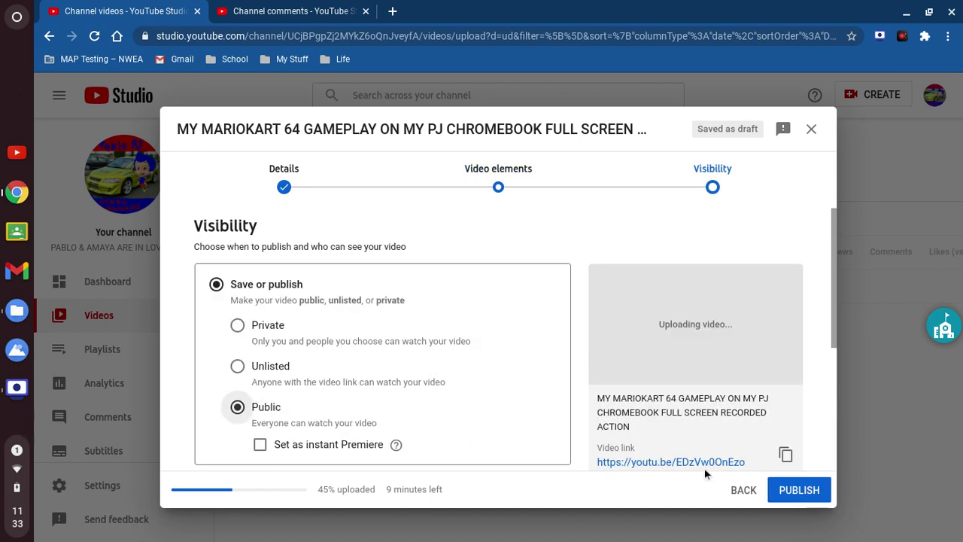
pyautogui.click(802, 490)
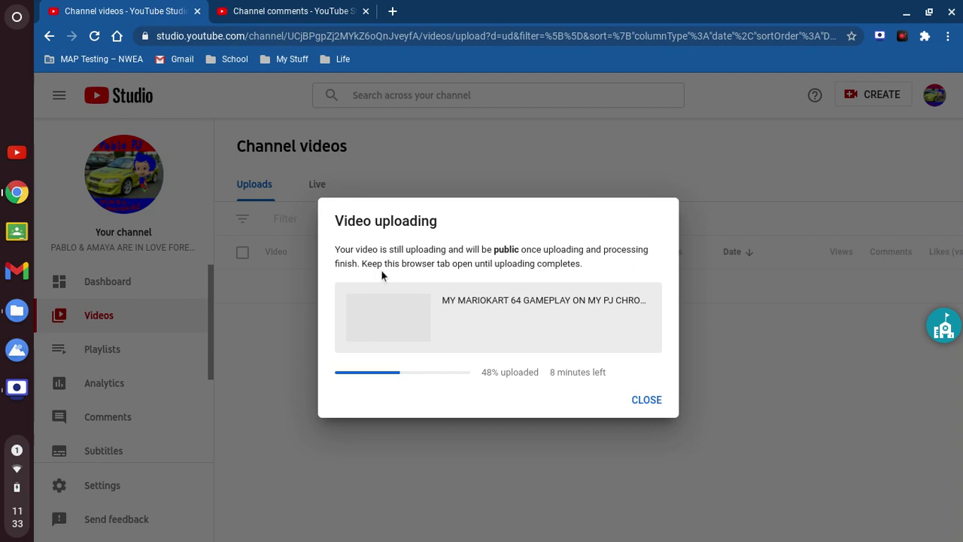
# - Dismiss the upload notice and review Channel videos, where the Mariokart upload shows pending at 49%
pyautogui.click(647, 400)
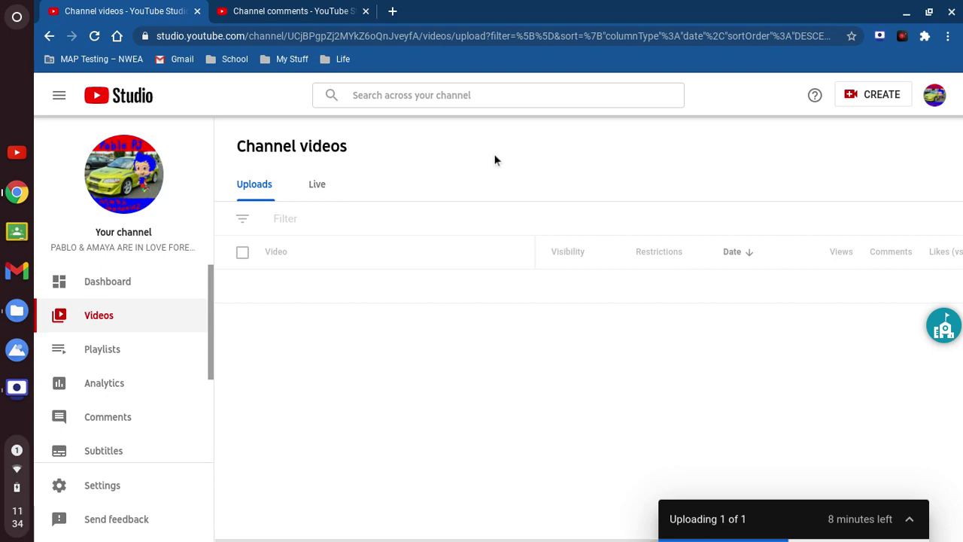
pyautogui.scroll(-1, 570, 351)
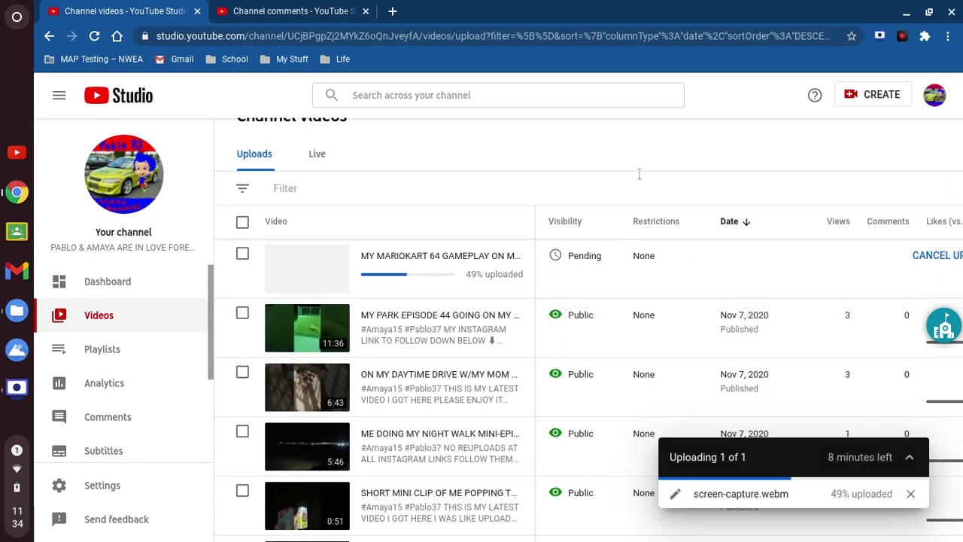
pyautogui.scroll(1, 639, 174)
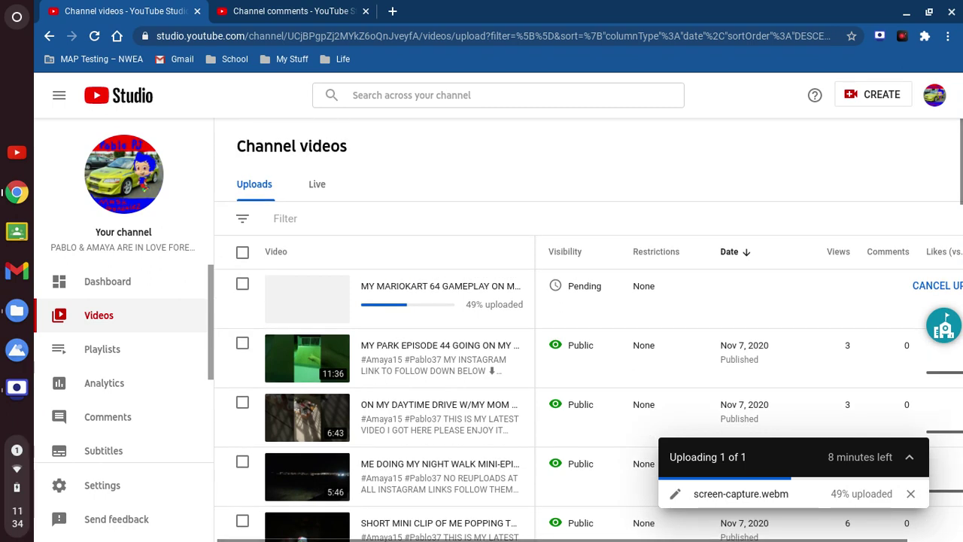
# - Minimize the Chrome browser window to reveal the desktop
pyautogui.click(906, 12)
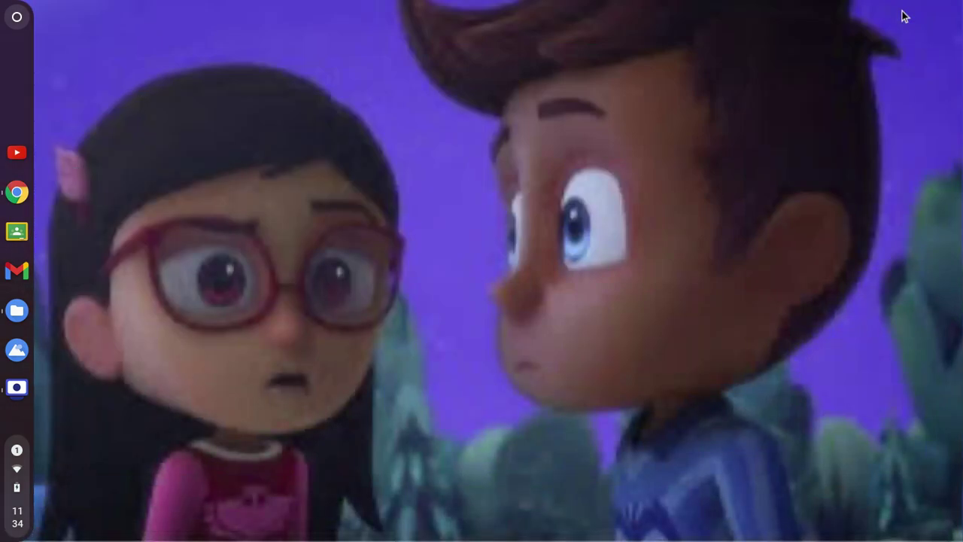